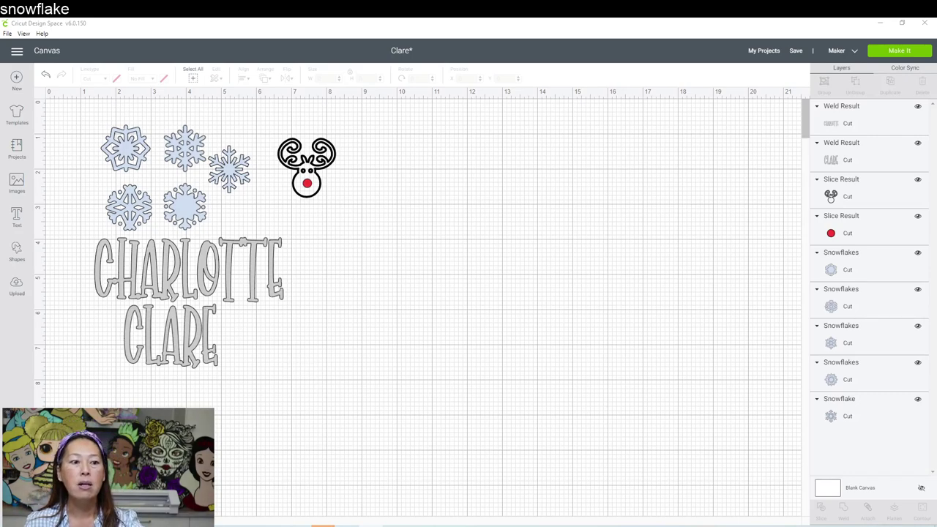
Add a square from Shapes and place it to the right of the design
left_click(16, 252)
left_click(60, 188)
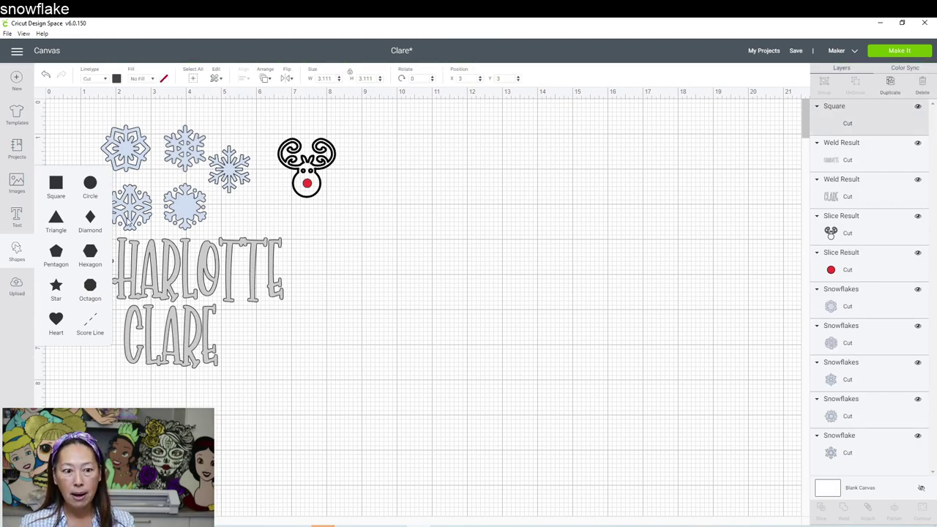
left_click_drag(212, 242, 447, 224)
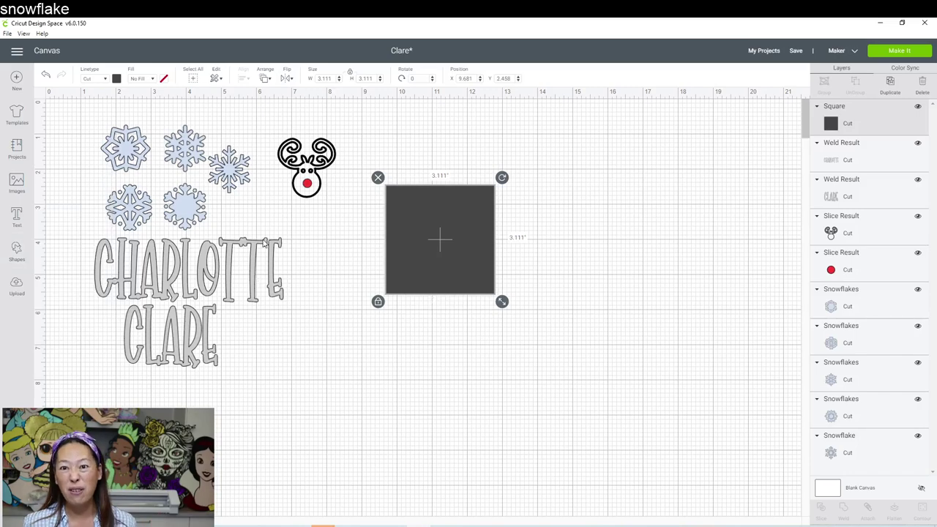
Unlock proportions and resize the square to 10 x 9 inches, then reposition it
left_click(329, 79)
left_click(379, 303)
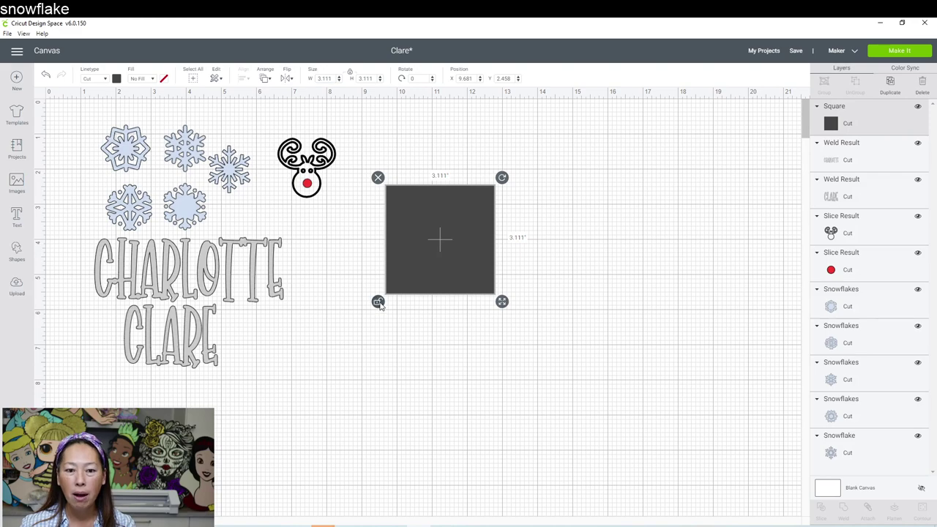
left_click(333, 78)
type("10")
key("Tab")
type("3")
key("Tab")
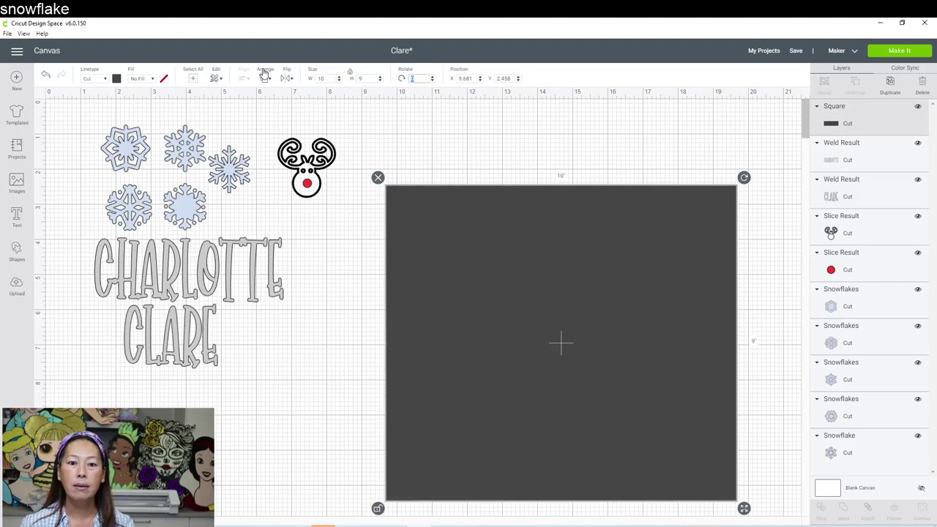
left_click_drag(530, 350, 521, 327)
Fill the rectangle with light grey
left_click(117, 79)
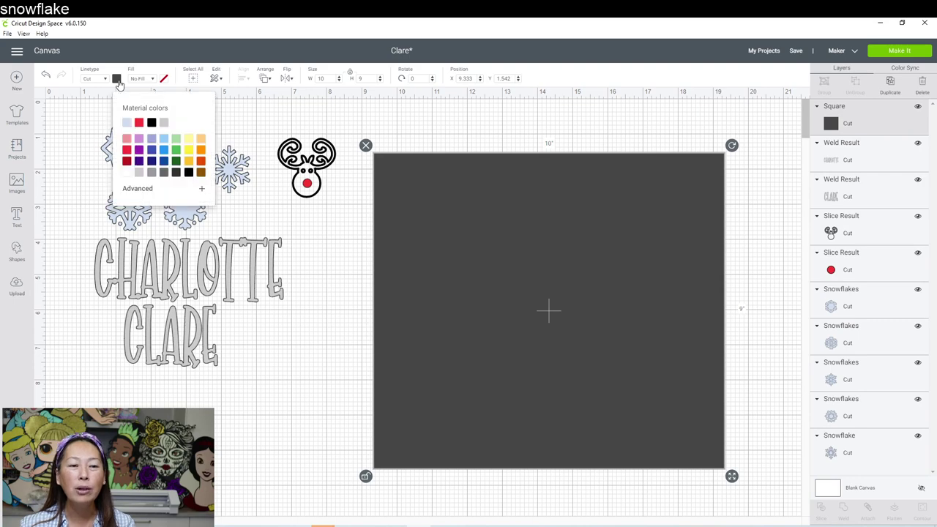
left_click(139, 173)
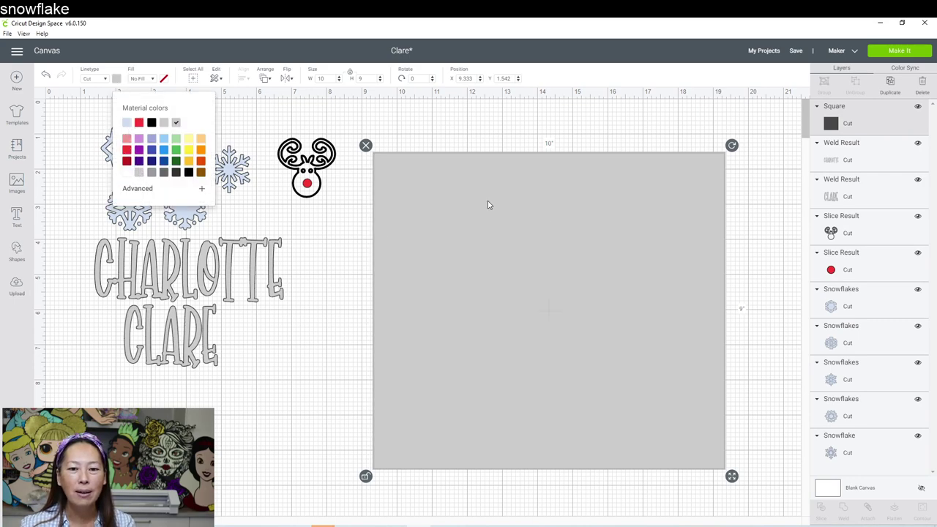
left_click(333, 293)
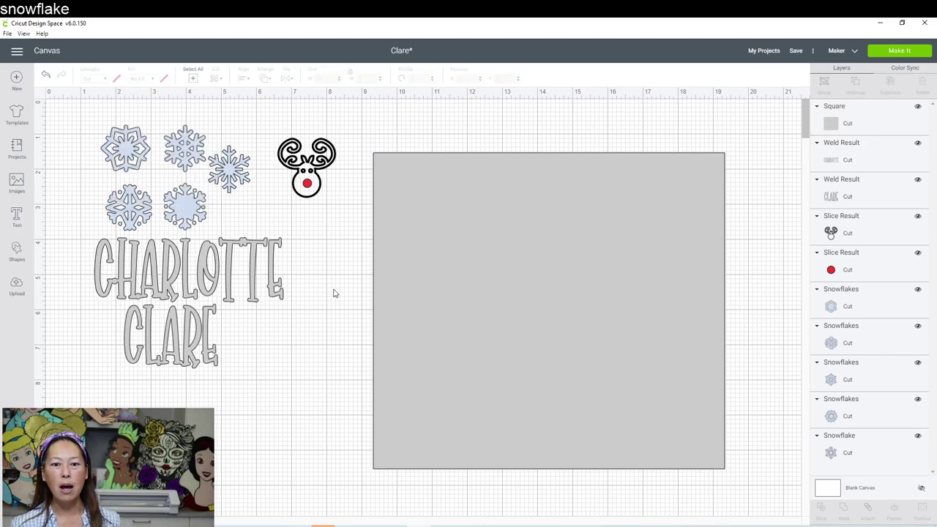
Insert the swirl-antlered reindeer from a 'Reindeer' search, shrunk to 1.139 x 1.167 inches atop the grey square
left_click(16, 183)
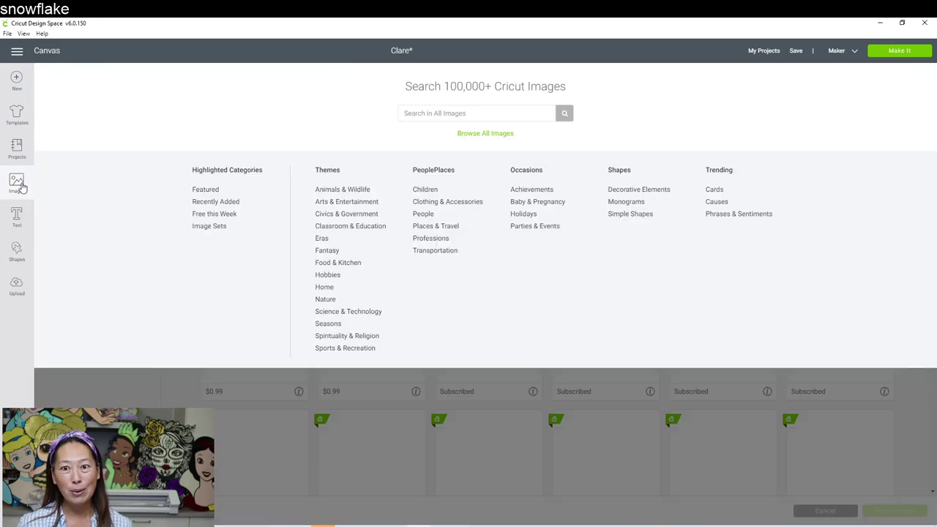
left_click(495, 115)
type("Reindeer")
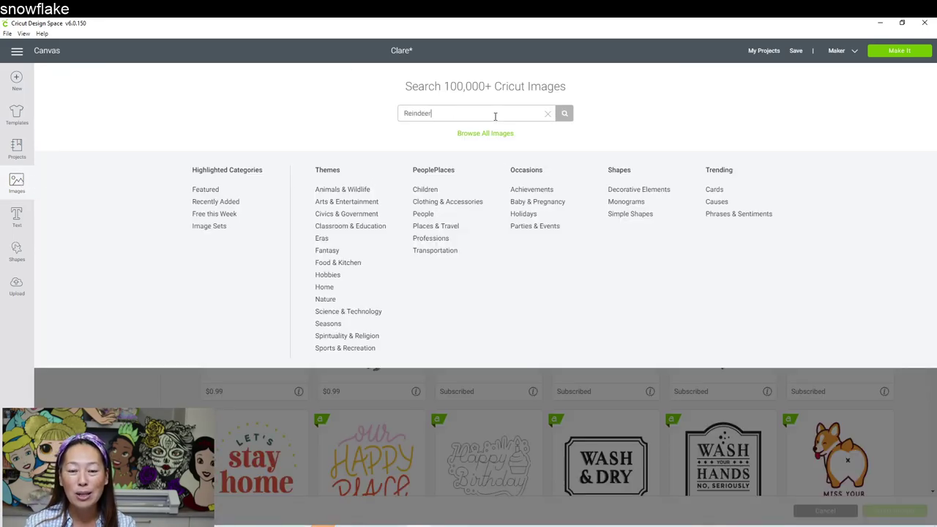
key("Return")
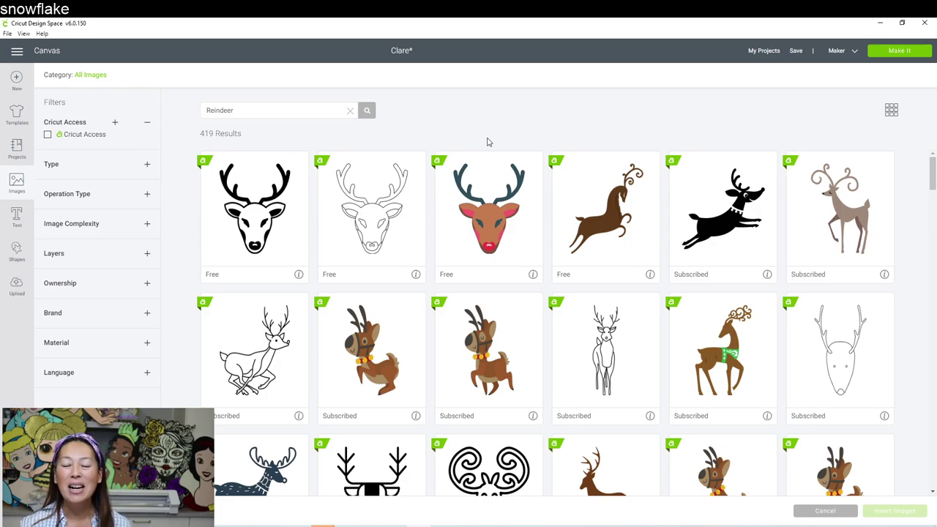
scroll(523, 325, "down", 1)
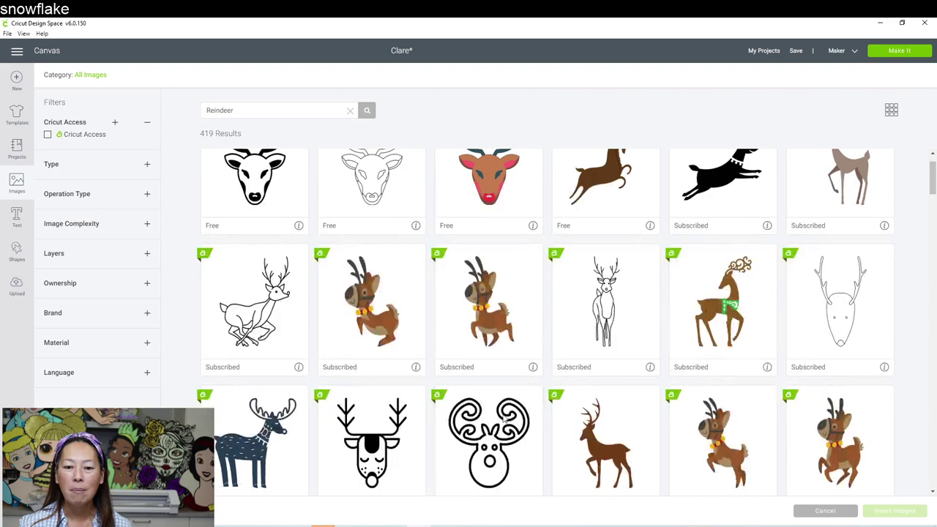
left_click(494, 444)
scroll(490, 432, "down", 1)
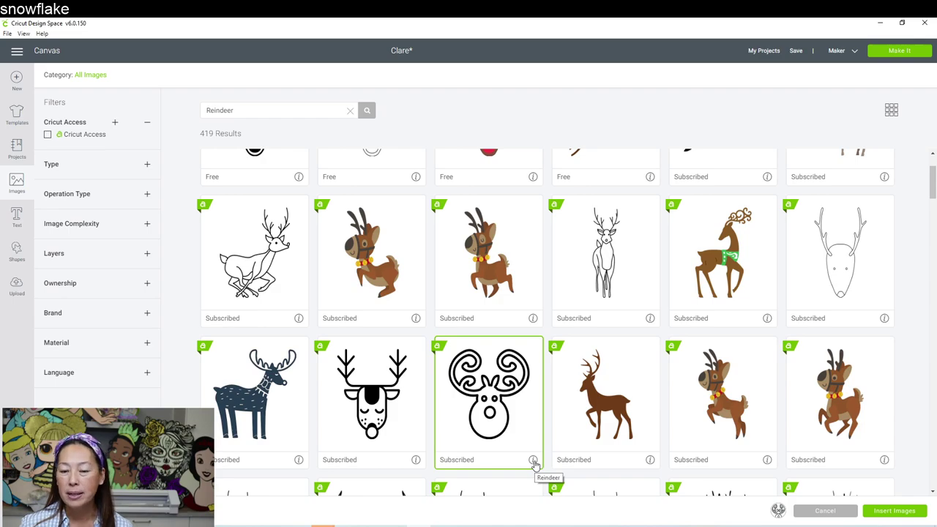
left_click(895, 511)
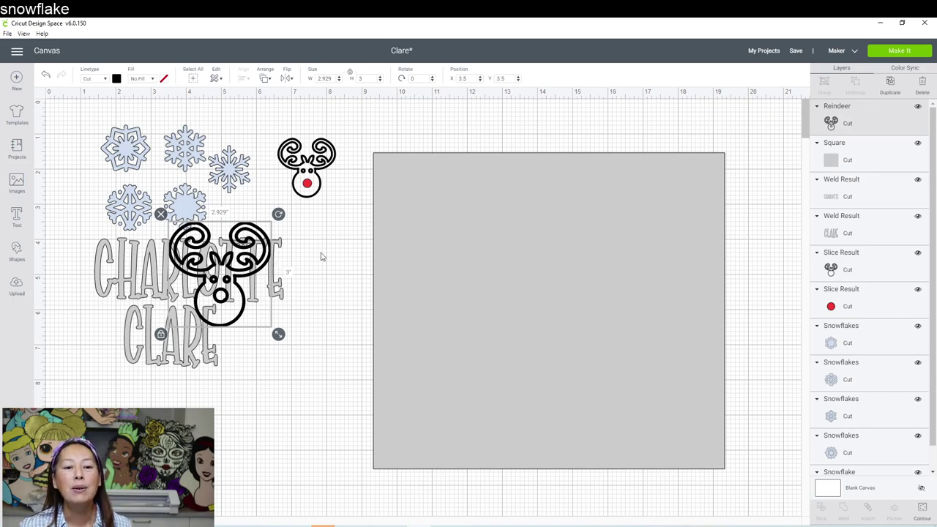
left_click_drag(243, 271, 578, 214)
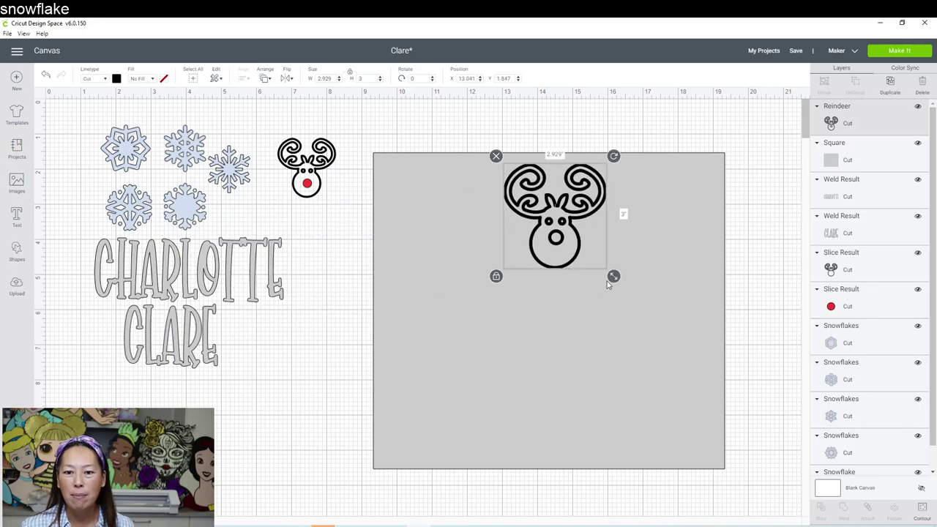
left_click_drag(613, 277, 553, 177)
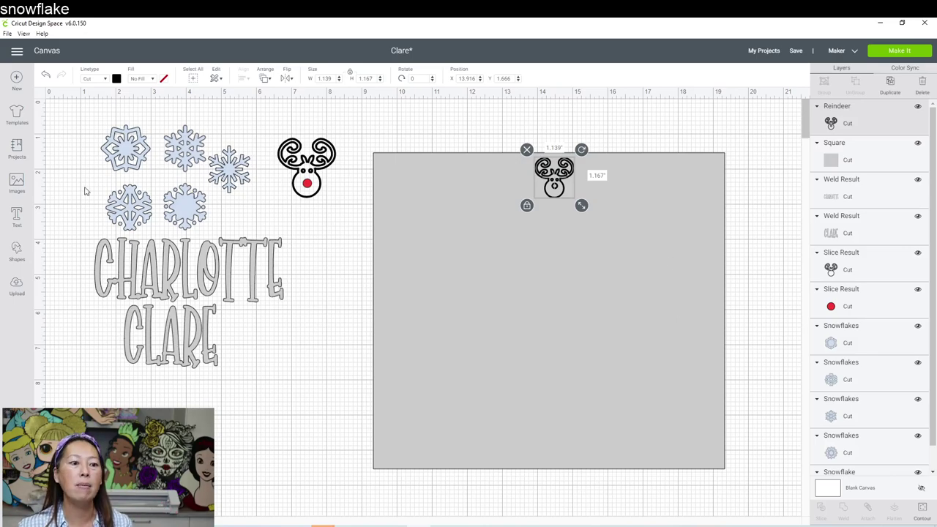
Search images for 'snowflakes' and insert the four-snowflake set plus the black snowflake silhouette
left_click(16, 183)
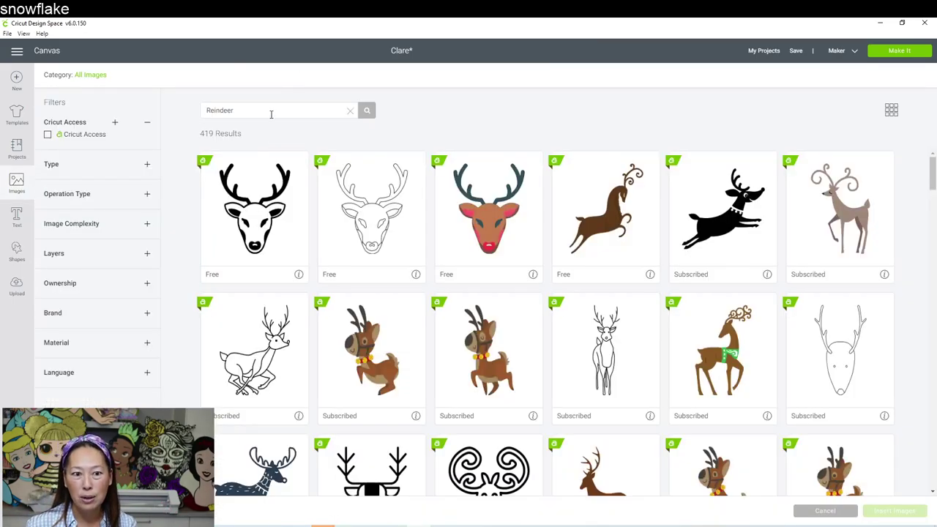
double_click(270, 111)
type("snowflakes")
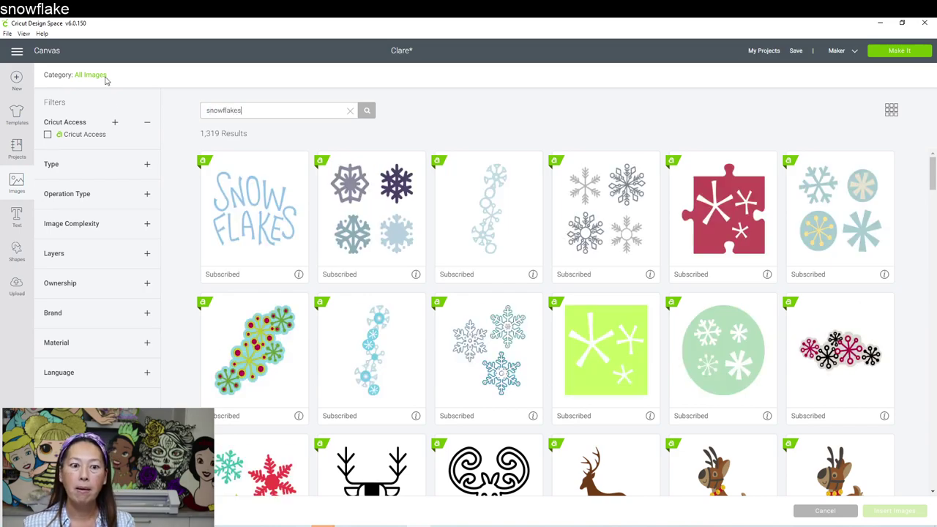
left_click(393, 218)
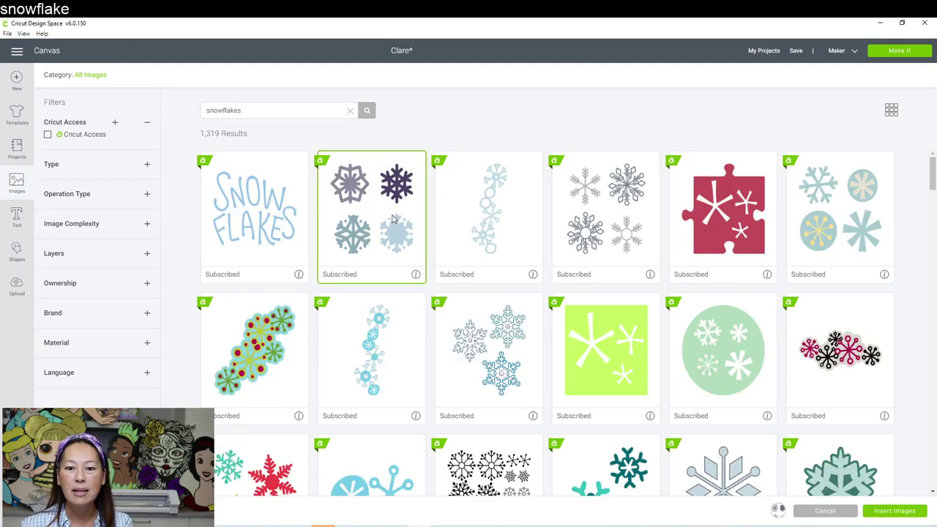
scroll(412, 253, "down", 1)
scroll(618, 393, "down", 3)
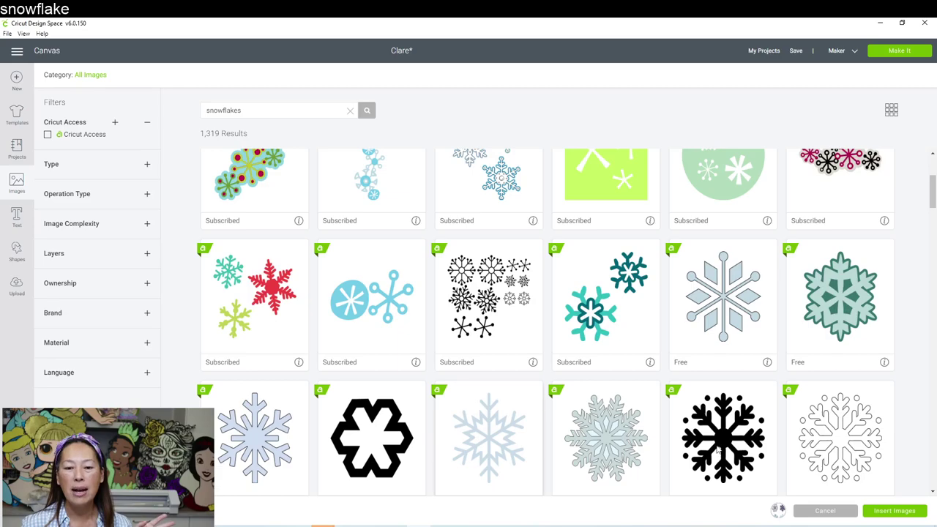
left_click(742, 447)
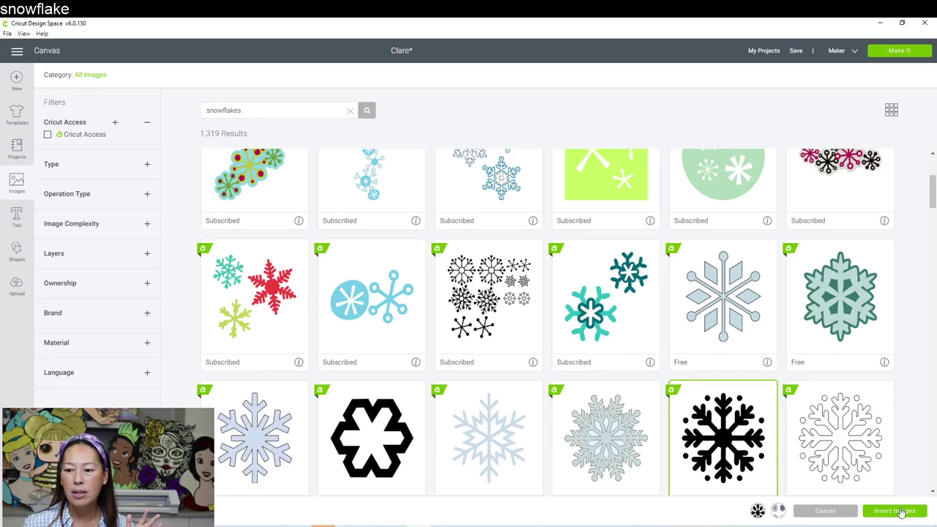
left_click(897, 512)
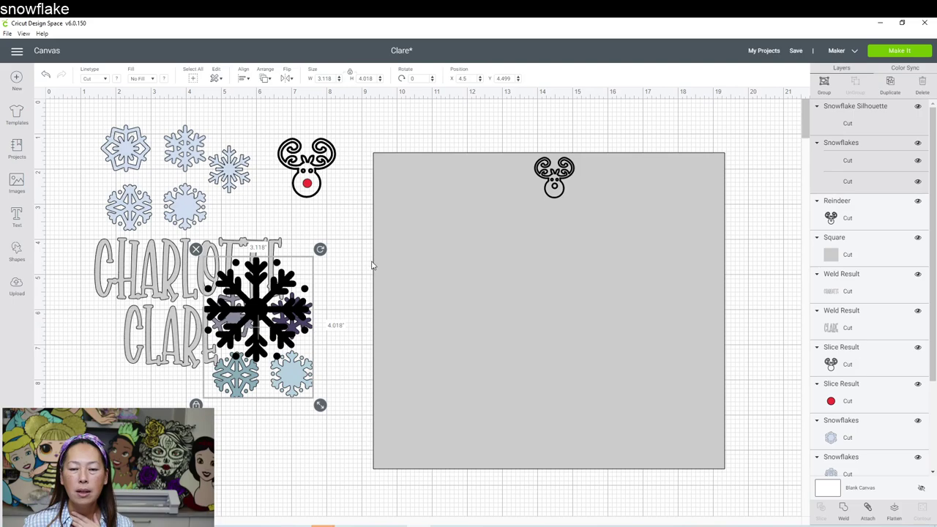
Move the snowflake images onto the grey square and shrink the black snowflake
left_click_drag(256, 307, 683, 252)
left_click(680, 255)
left_click(537, 274)
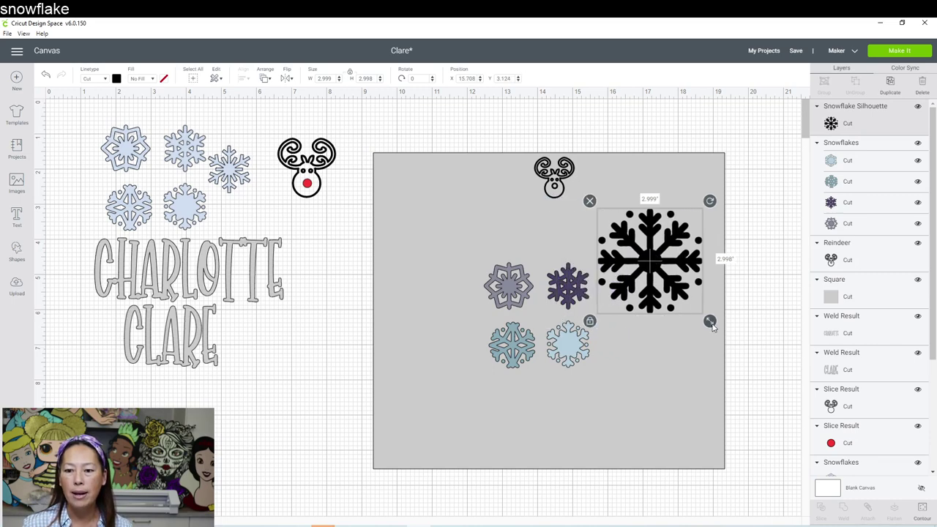
left_click_drag(710, 322, 654, 286)
Size the black snowflake to about 1.14 inches and set it beside the four-snowflake group
left_click(554, 290)
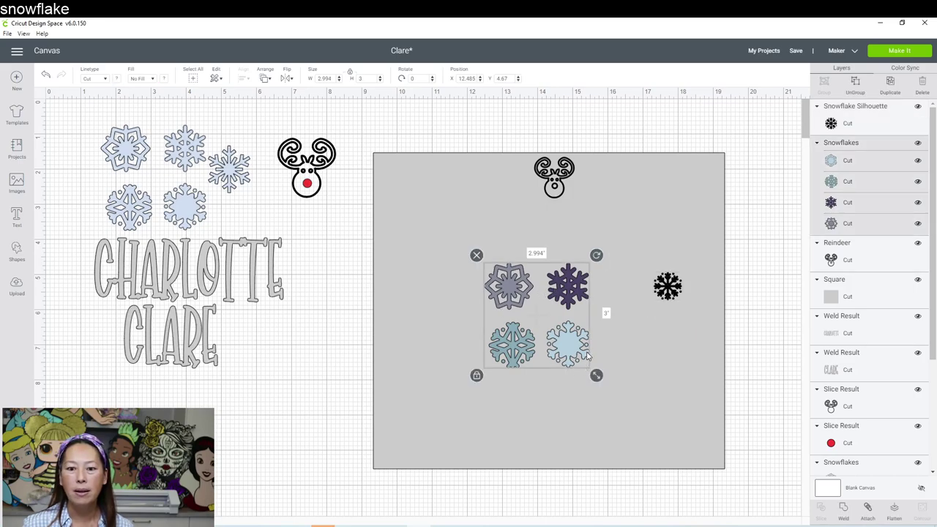
left_click(667, 286)
left_click_drag(686, 313, 696, 325)
left_click_drag(536, 281, 234, 212)
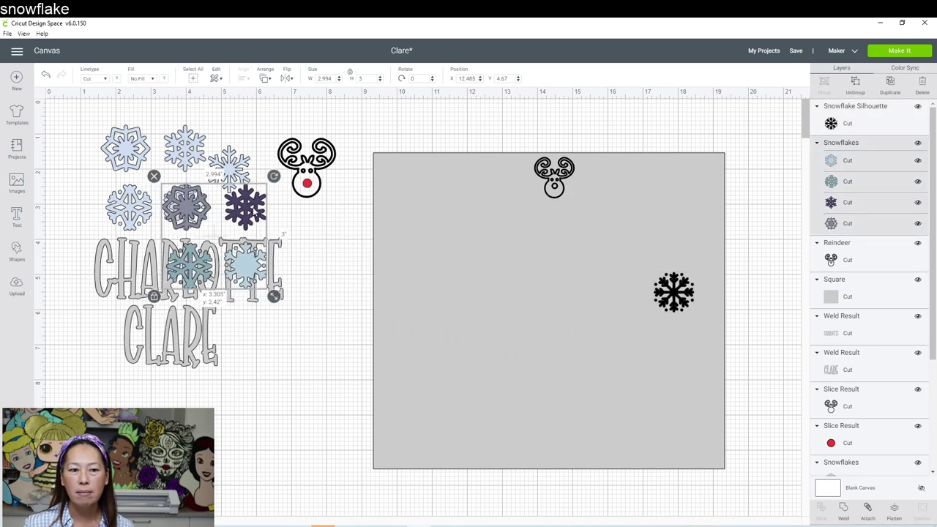
key("ctrl+z")
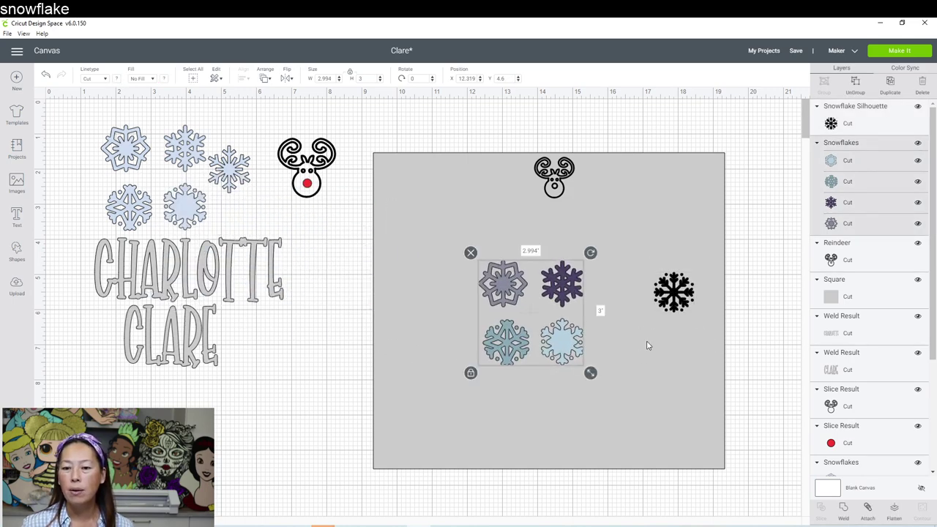
left_click_drag(689, 295, 633, 315)
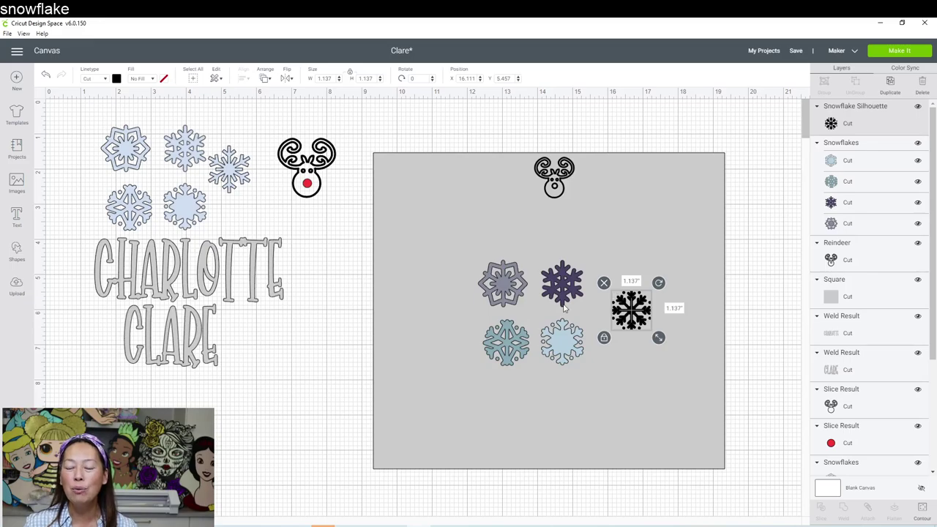
Use Color Sync to merge all snowflake colours into the light snowflake colour
left_click(905, 68)
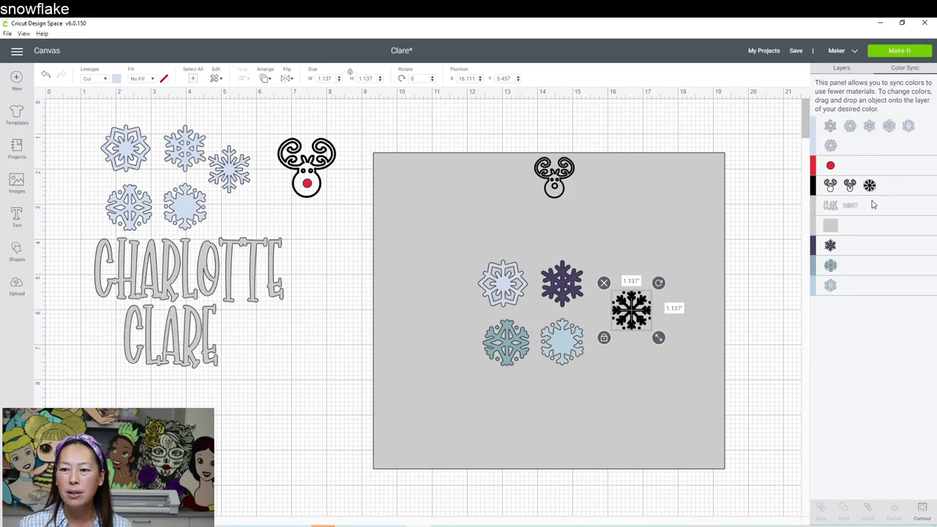
left_click_drag(870, 188, 878, 139)
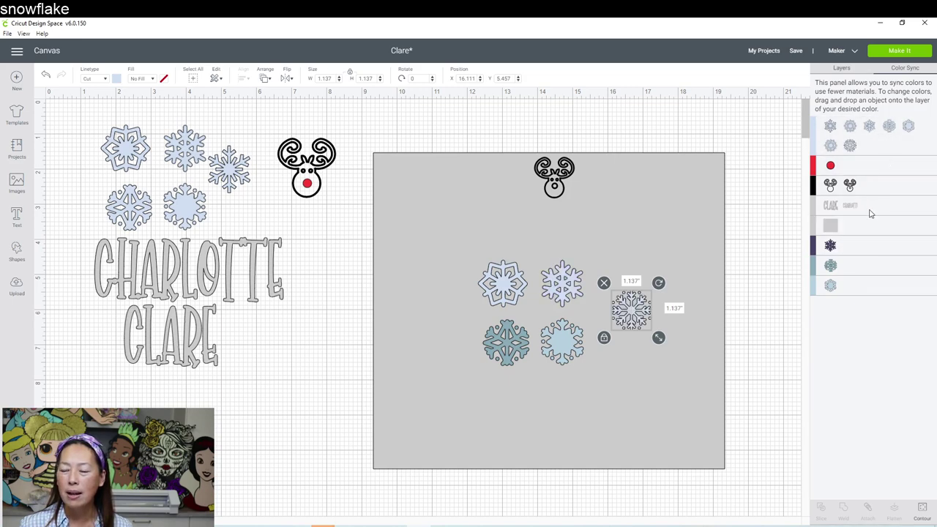
left_click_drag(830, 249, 885, 133)
left_click_drag(831, 245, 887, 142)
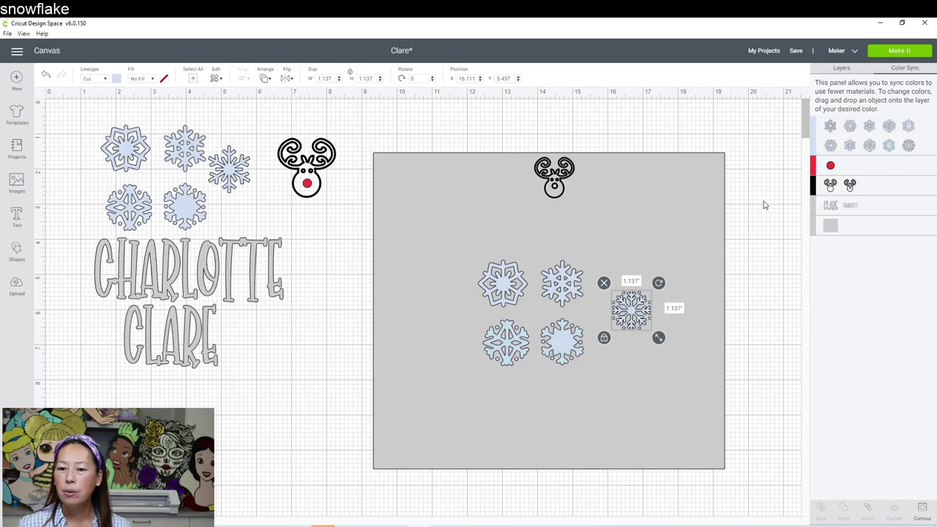
Shift the four-snowflake group up and left with the single snowflake snug to its right
left_click(715, 241)
left_click_drag(492, 291, 477, 308)
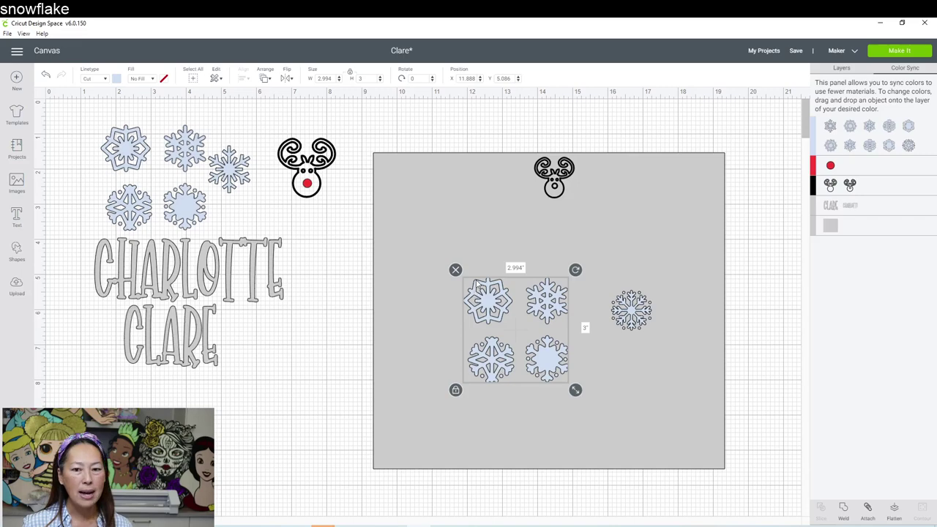
left_click(629, 311)
left_click_drag(630, 310, 591, 324)
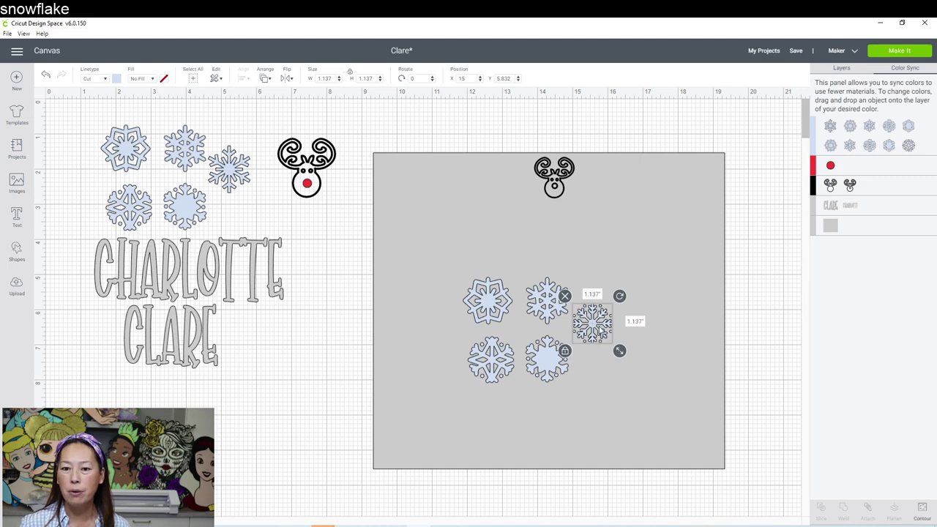
left_click_drag(601, 333, 643, 335)
left_click_drag(548, 295, 538, 274)
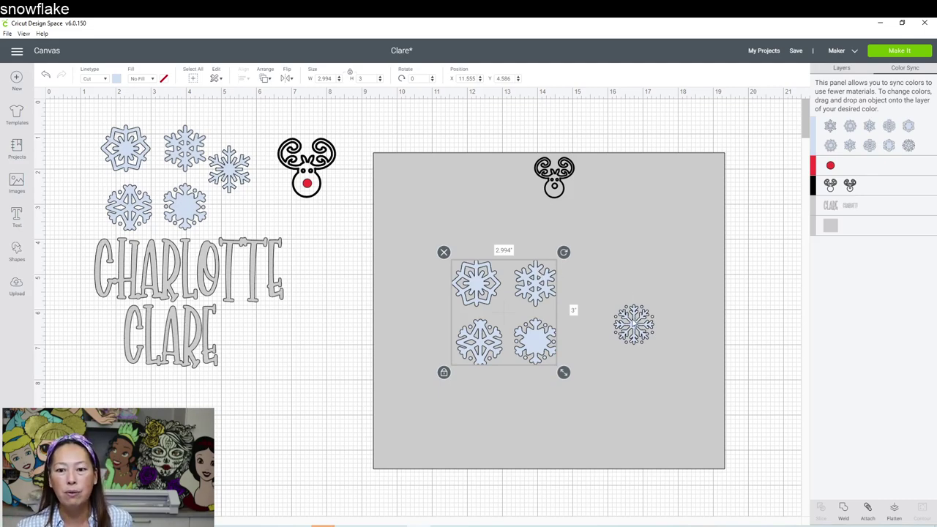
left_click_drag(626, 322, 587, 313)
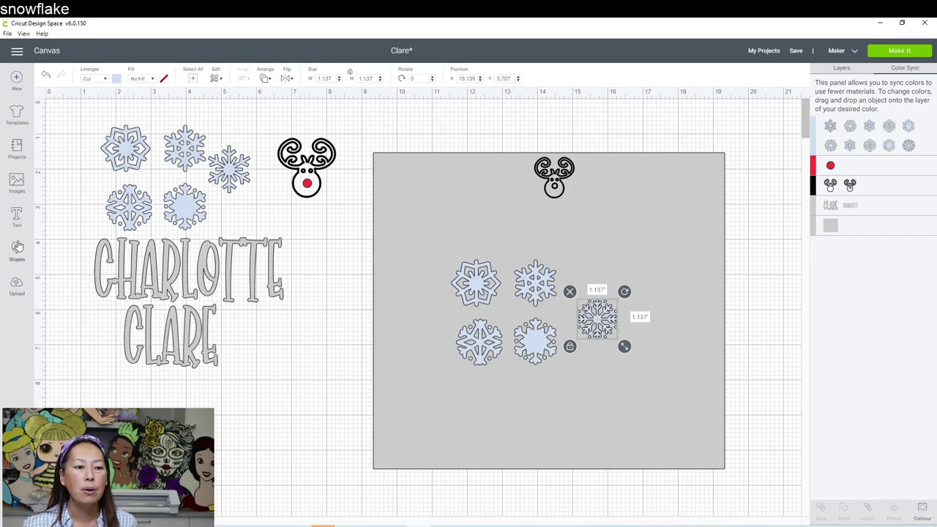
left_click(16, 218)
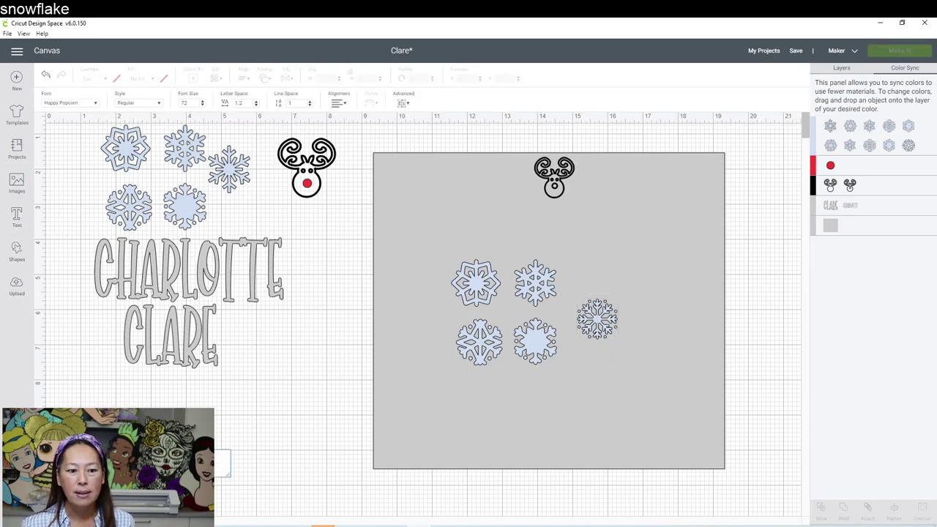
type("C")
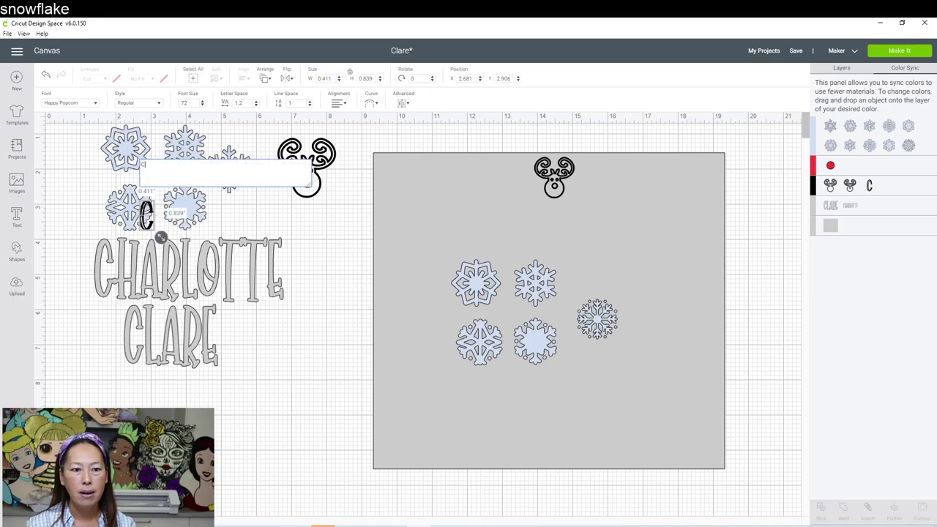
type("hHAR")
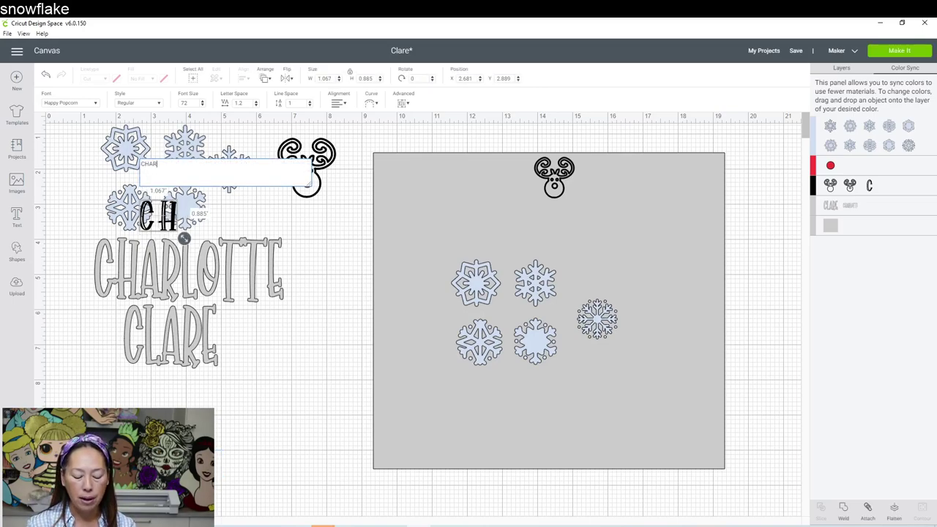
type("LOTTE CLARE")
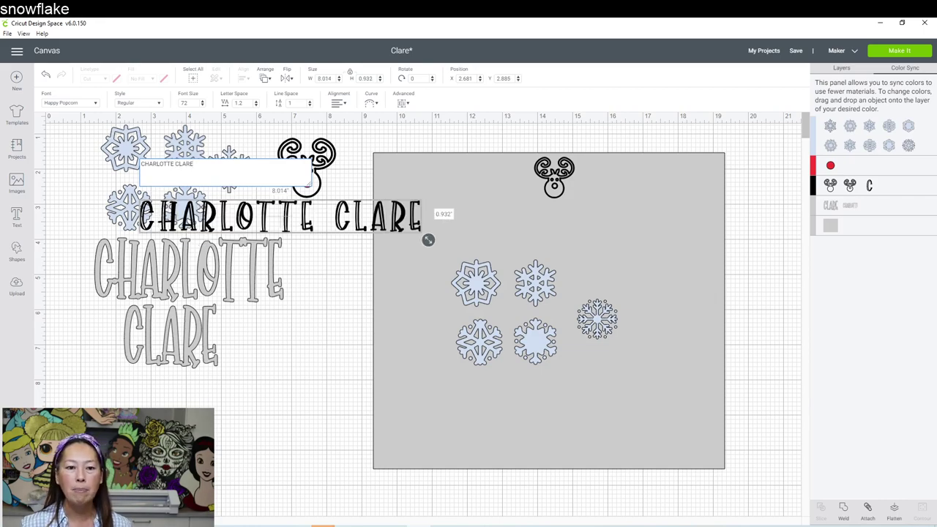
left_click_drag(306, 223, 572, 229)
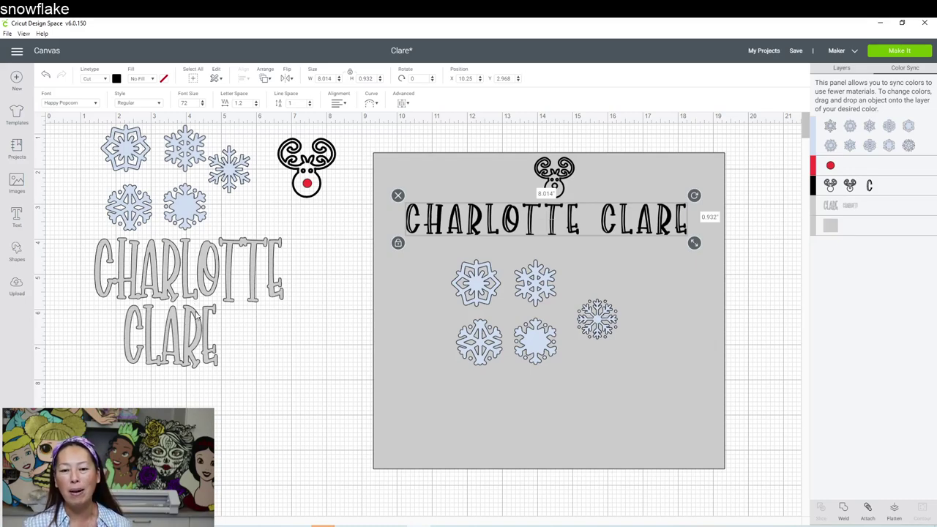
left_click(156, 289)
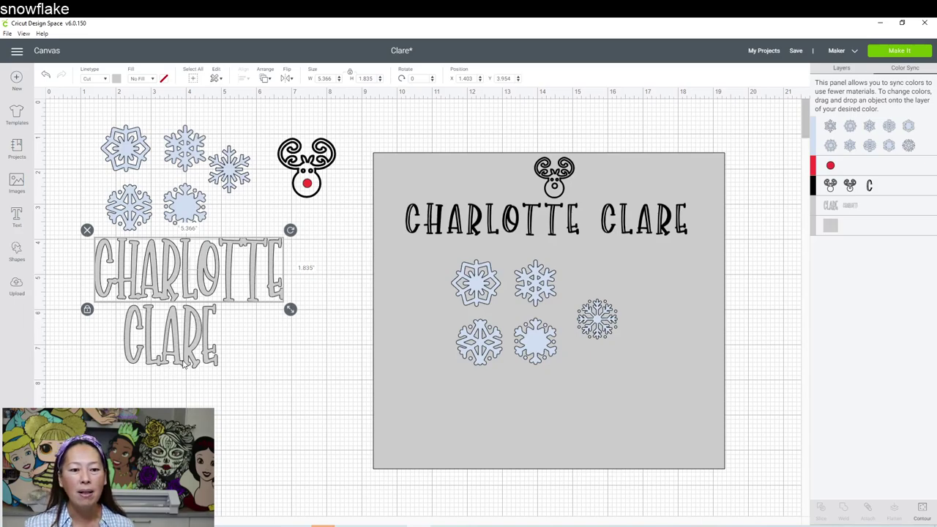
left_click(485, 217)
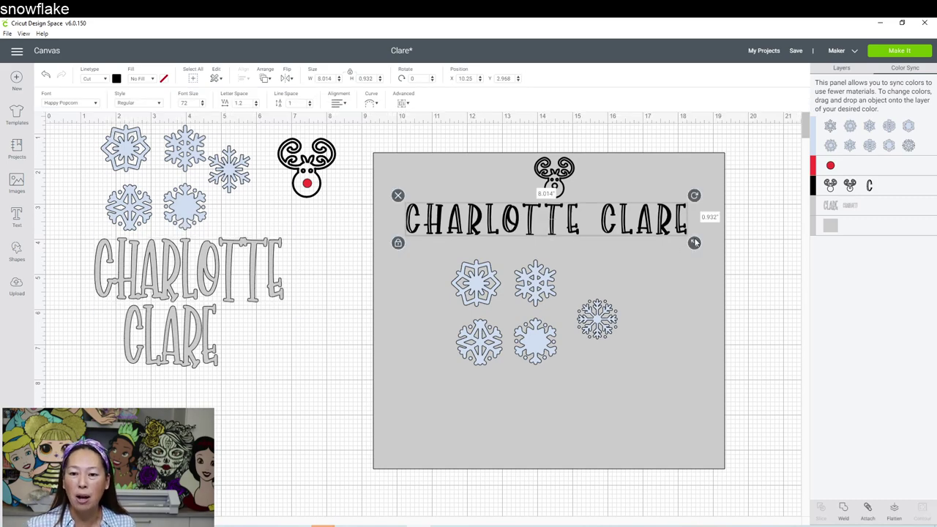
left_click_drag(695, 245, 655, 241)
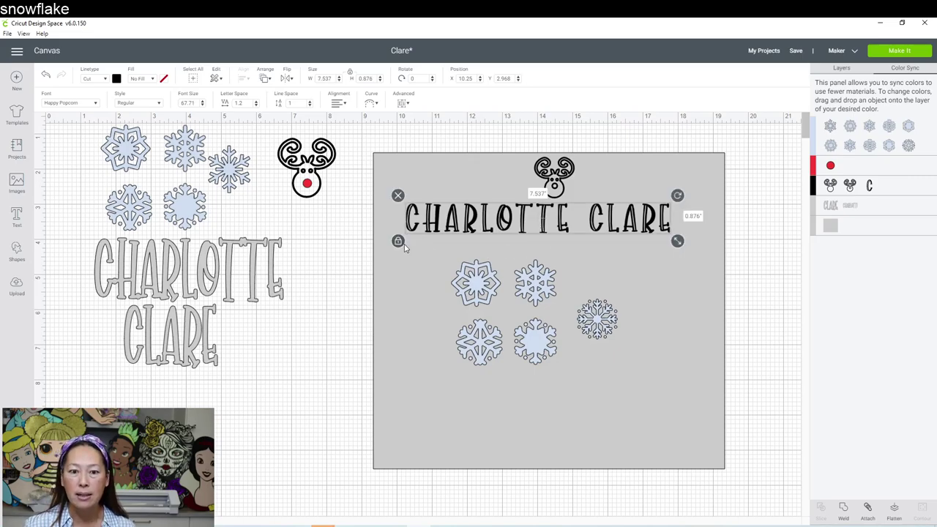
left_click_drag(507, 226, 487, 181)
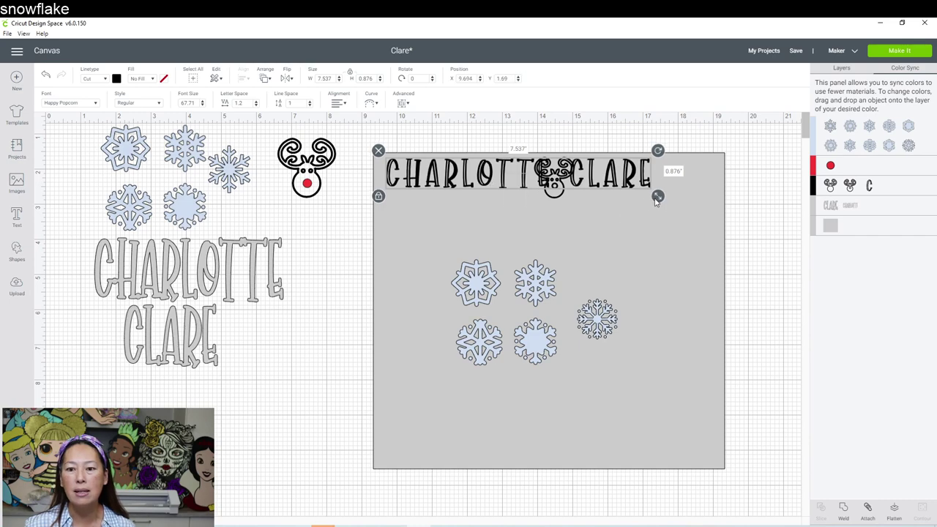
mouse_move(658, 197)
left_mouse_down()
mouse_move(684, 209)
mouse_move(658, 212)
left_mouse_up()
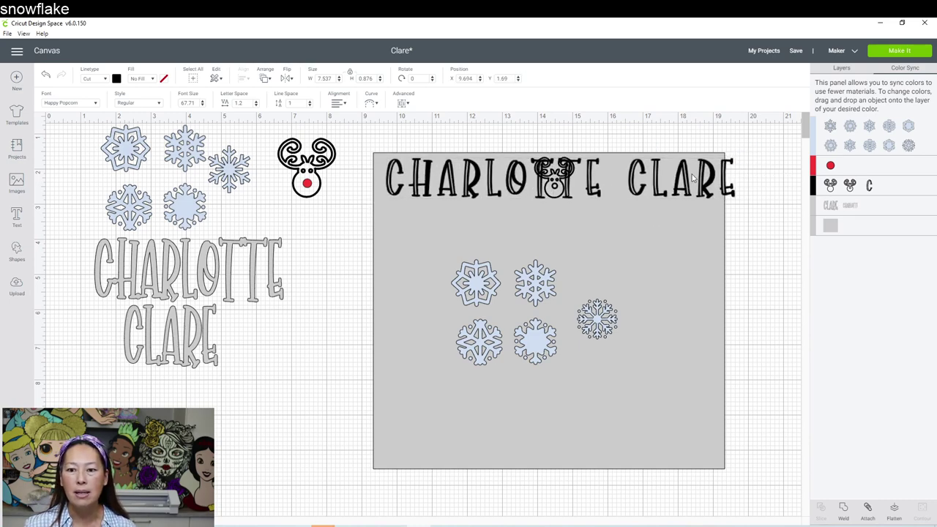
left_click_drag(693, 181, 677, 179)
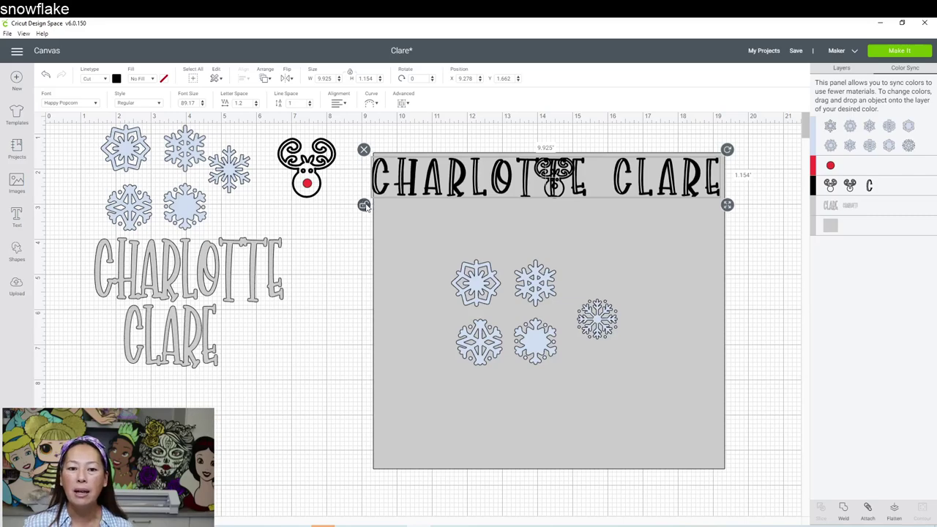
left_click_drag(725, 205, 701, 222)
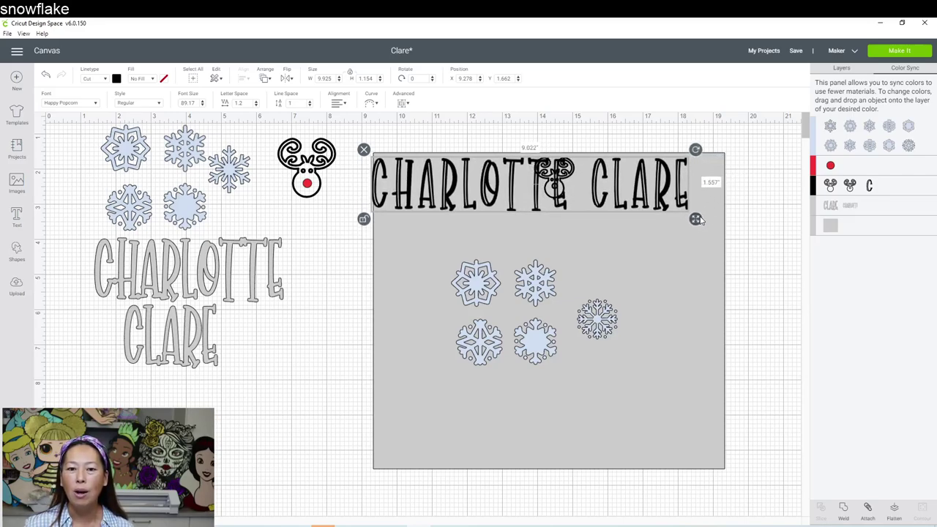
left_click_drag(700, 221, 699, 219)
left_click_drag(626, 196, 642, 252)
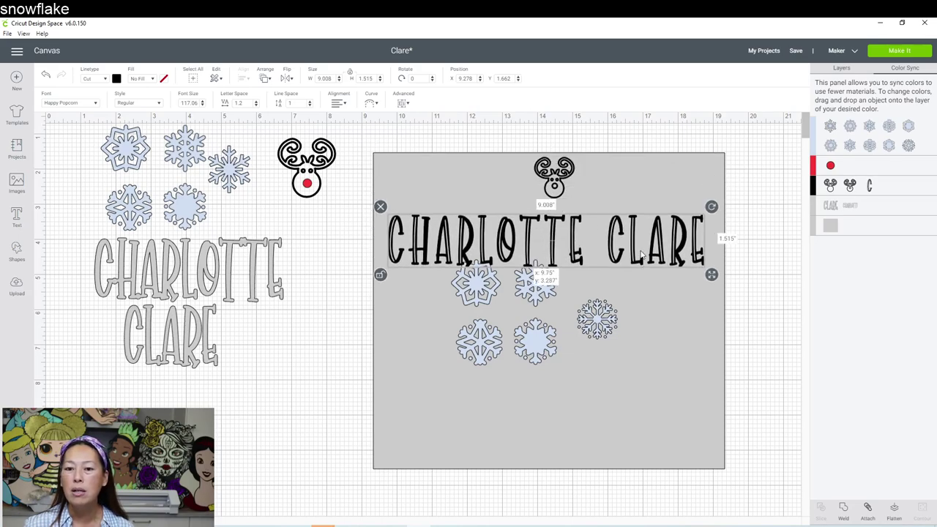
Ungroup the text into separate letters and move the grey square further down
left_click(838, 67)
left_click(853, 91)
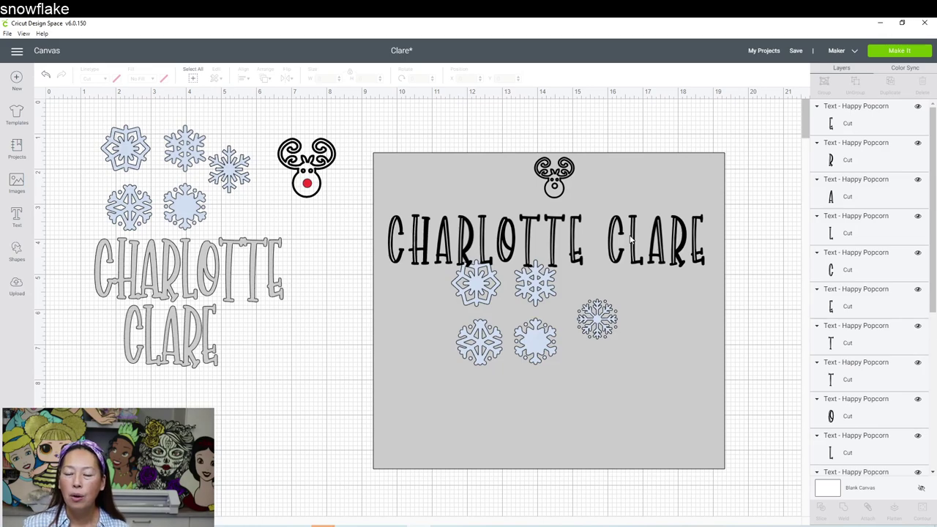
left_click(610, 240)
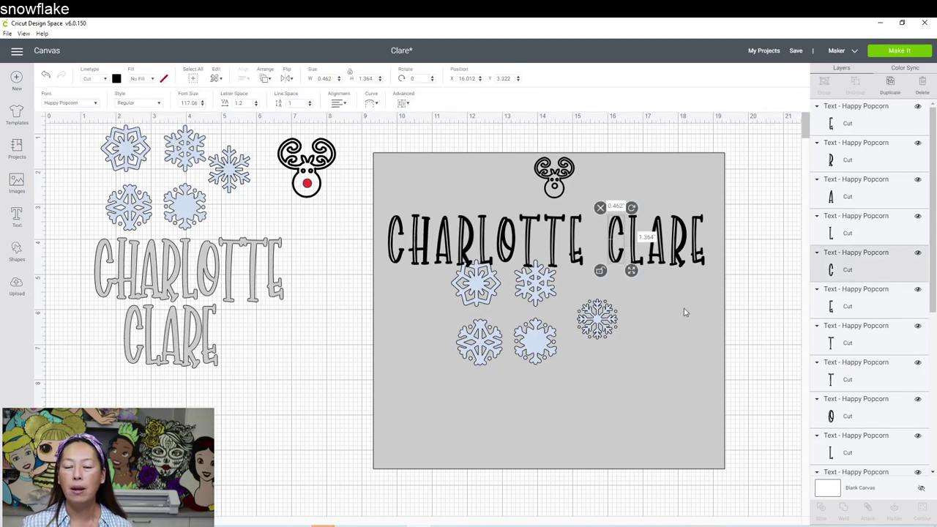
left_click_drag(685, 312, 688, 430)
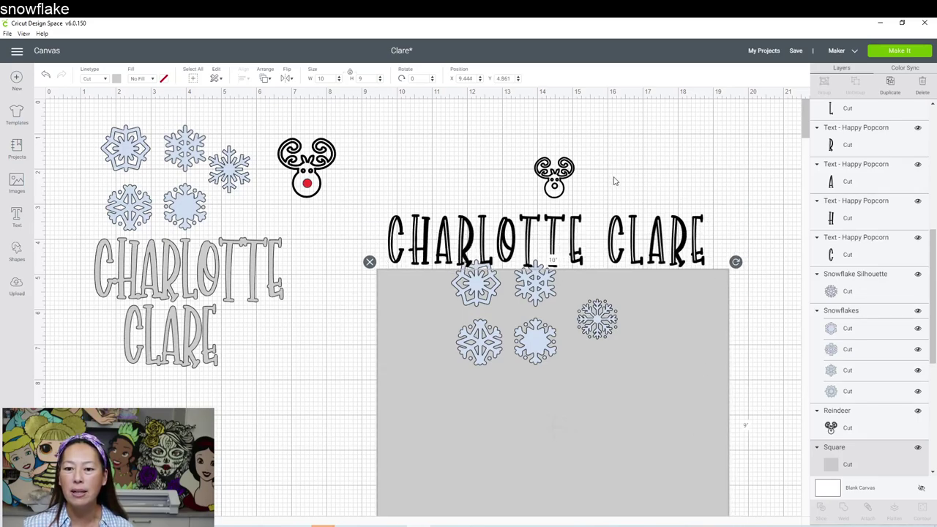
left_click(606, 199)
Slide CLARE aside and set the reindeer between CHARLOTTE and CLARE
left_click_drag(605, 196, 712, 248)
left_click_drag(560, 182, 608, 247)
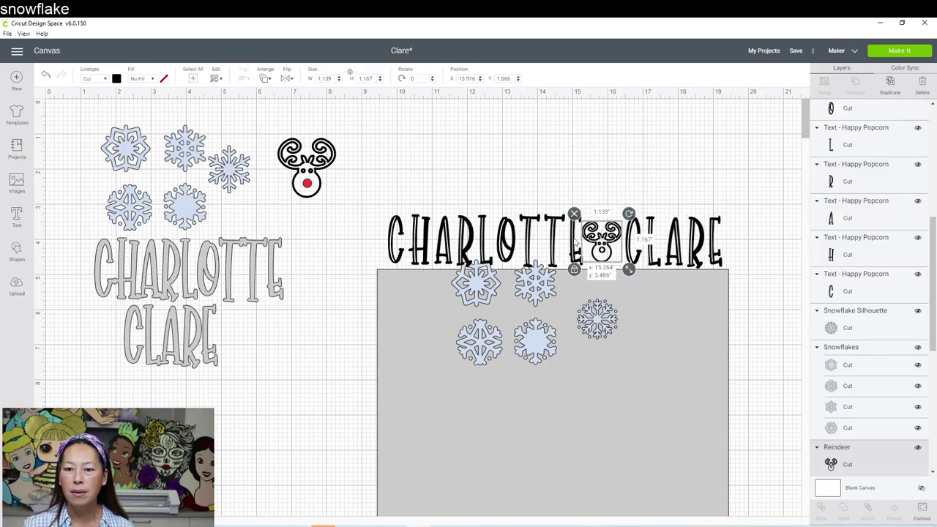
left_click(430, 235)
left_click(501, 219)
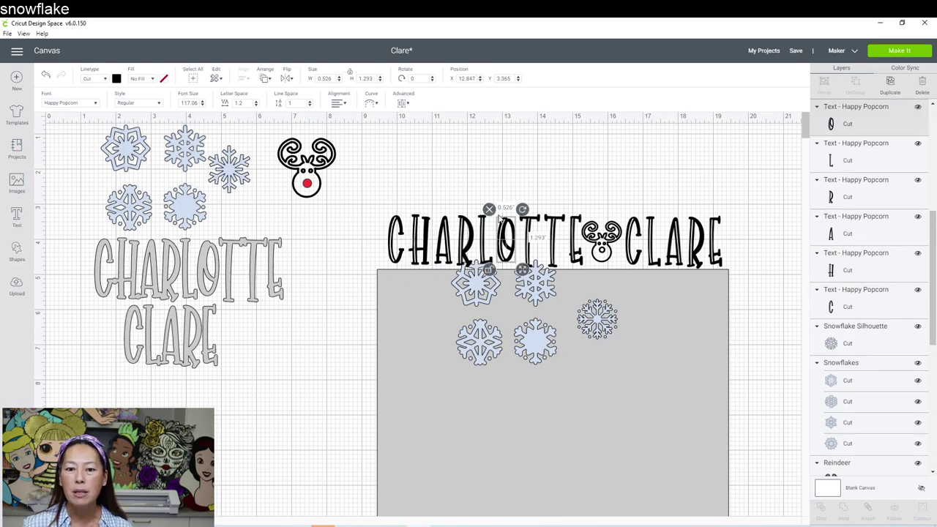
left_click(468, 181)
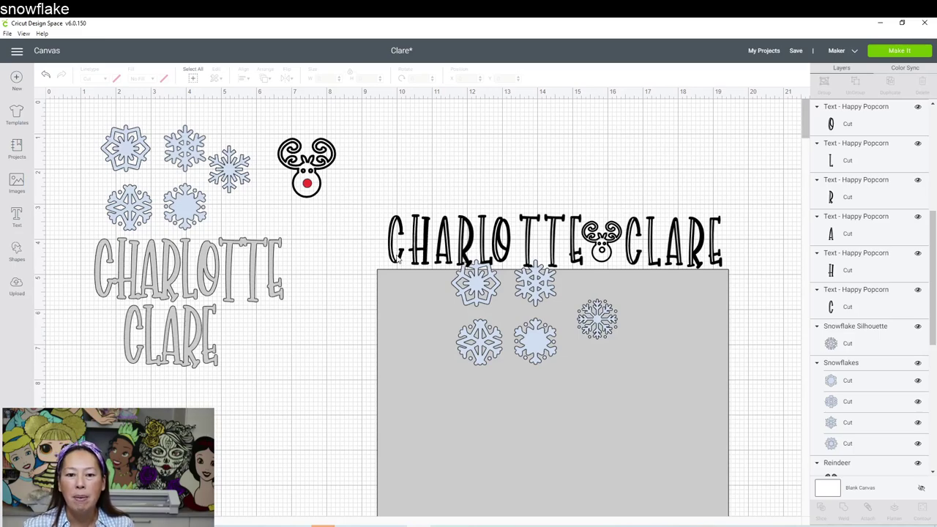
left_click_drag(398, 260, 406, 262)
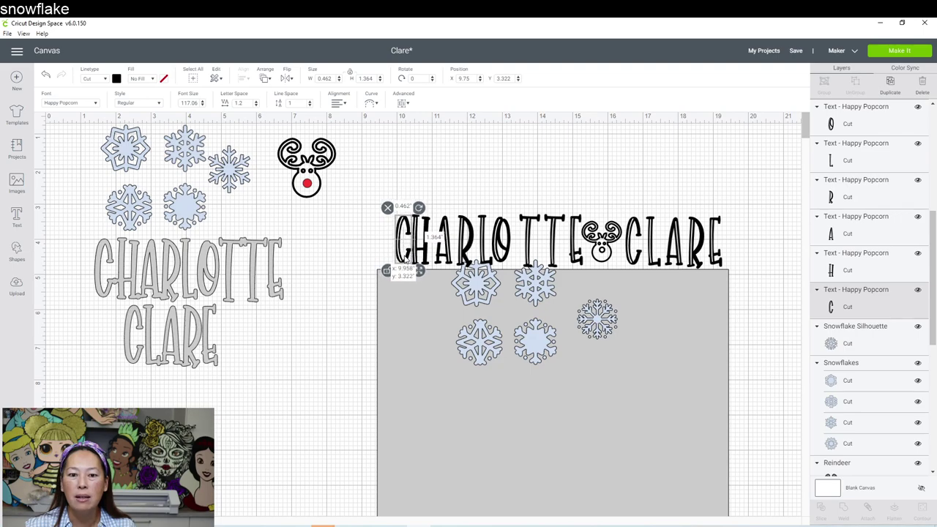
Close up the CHARLOTTE letters so each touches the next
left_click(453, 198)
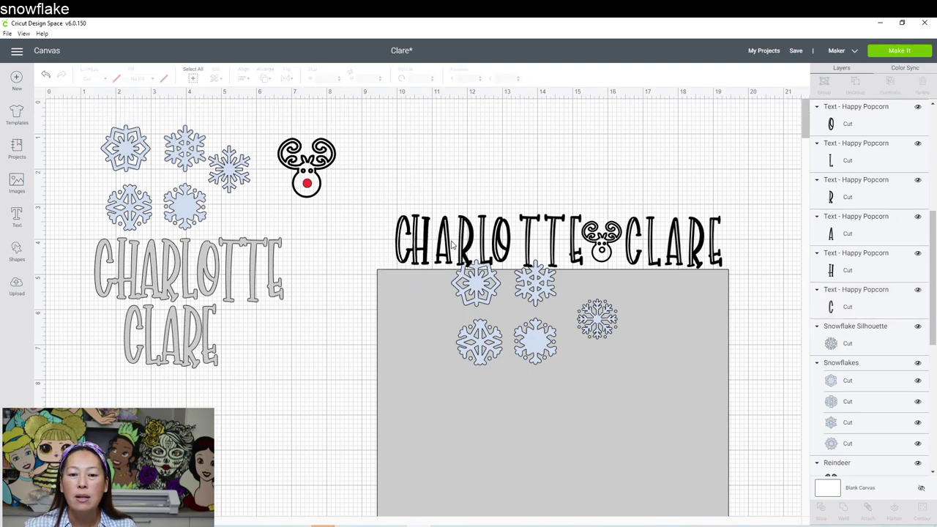
left_click_drag(449, 247, 467, 220)
left_click(483, 219)
left_click(497, 195)
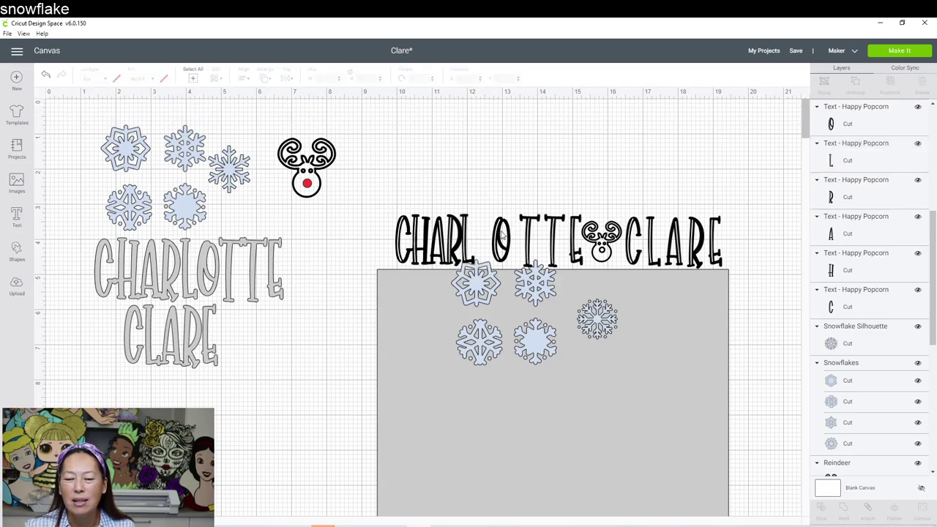
mouse_move(491, 243)
left_mouse_down()
mouse_move(526, 240)
mouse_move(496, 243)
left_mouse_up()
left_click_drag(553, 242, 515, 240)
left_click(483, 174)
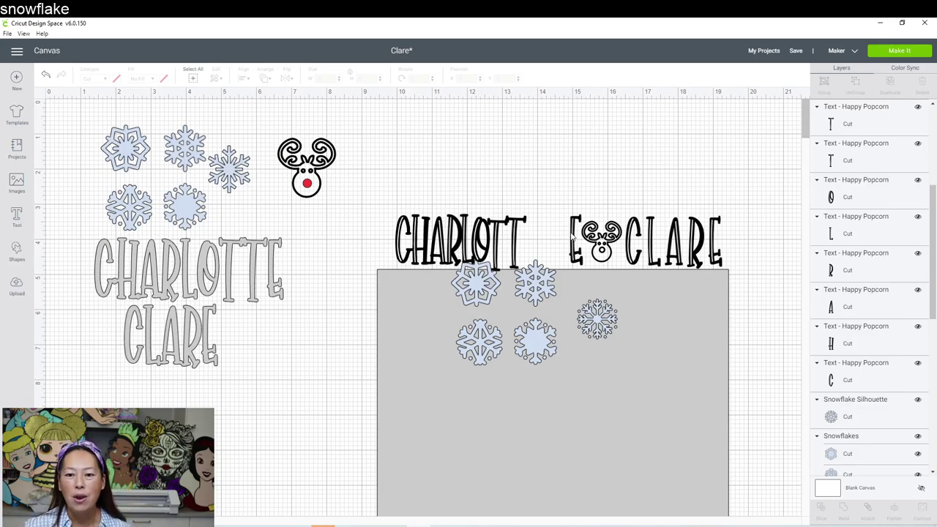
left_click_drag(573, 239, 527, 240)
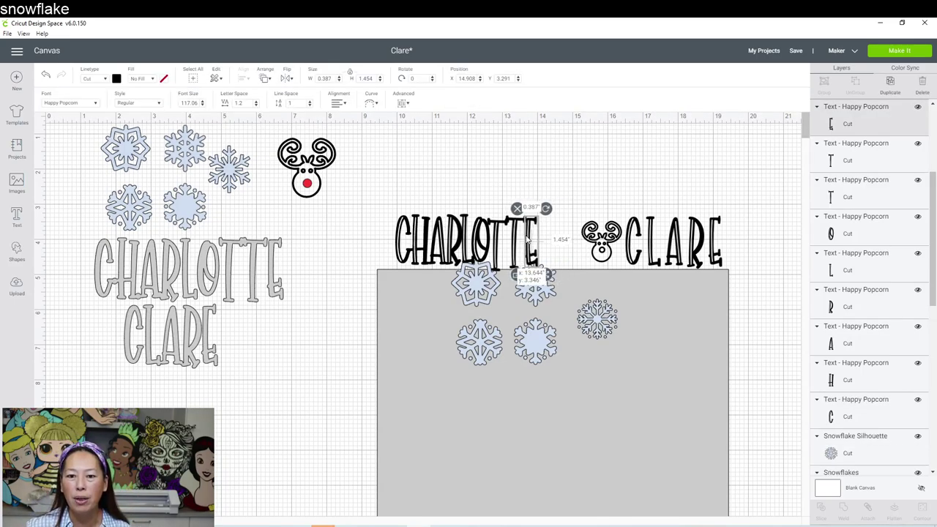
left_click(546, 161)
Weld CHARLOTTE into one 4.031 x 1.633 inch layer and raise it above the mat
left_click_drag(475, 213, 567, 251)
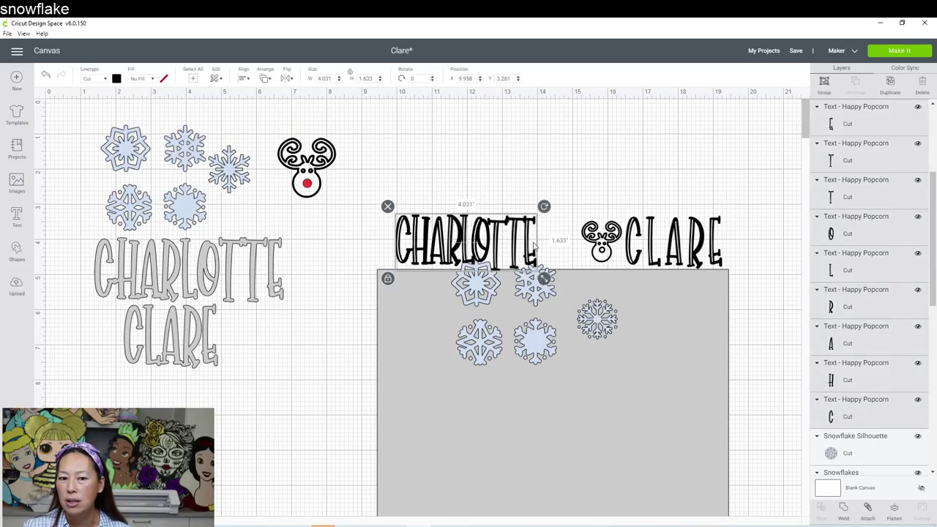
left_click(806, 480)
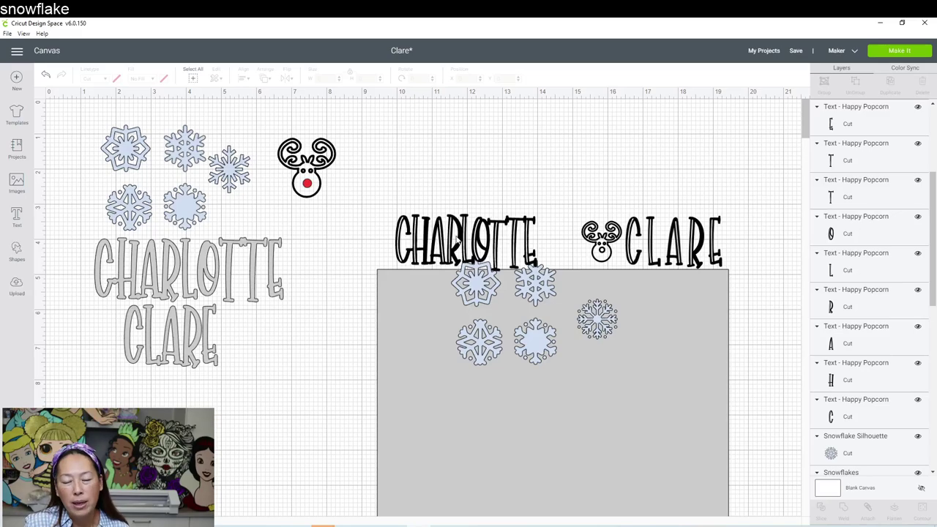
left_click_drag(453, 244, 461, 198)
left_click(460, 196)
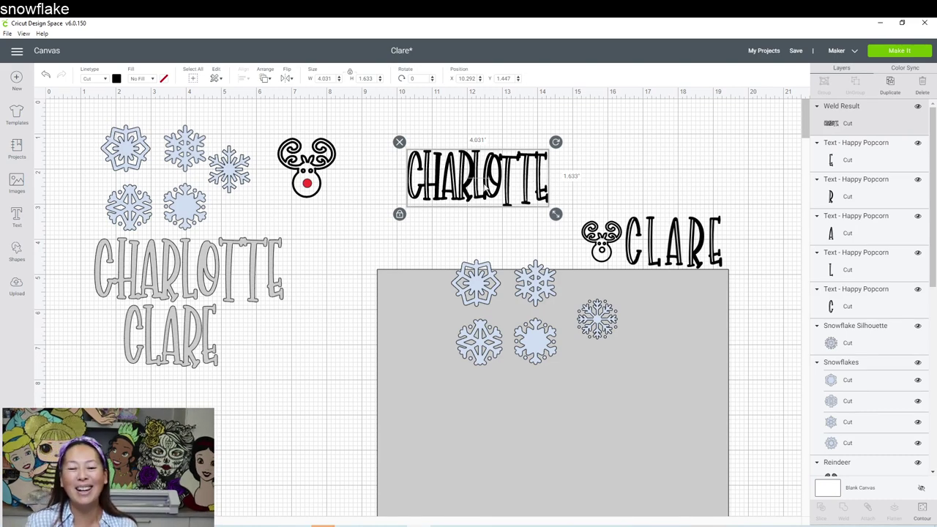
Hide every inner outline stroke of the welded CHARLOTTE with Hide Contour
left_click(921, 512)
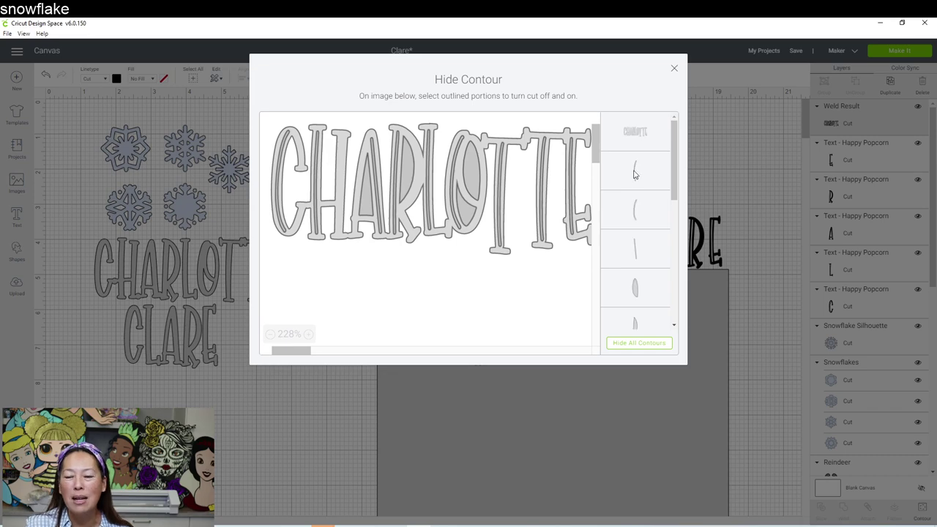
left_click(633, 173)
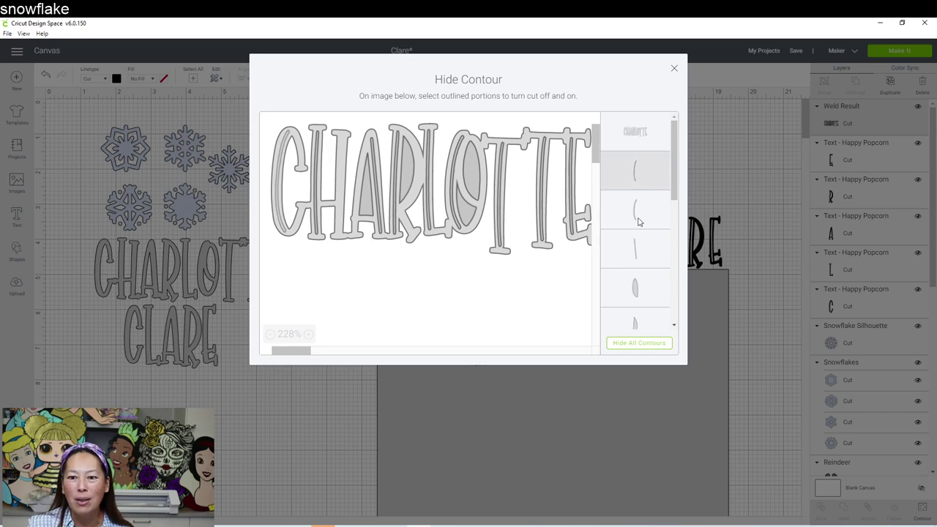
left_click(637, 212)
left_click(641, 254)
scroll(641, 254, "down", 3)
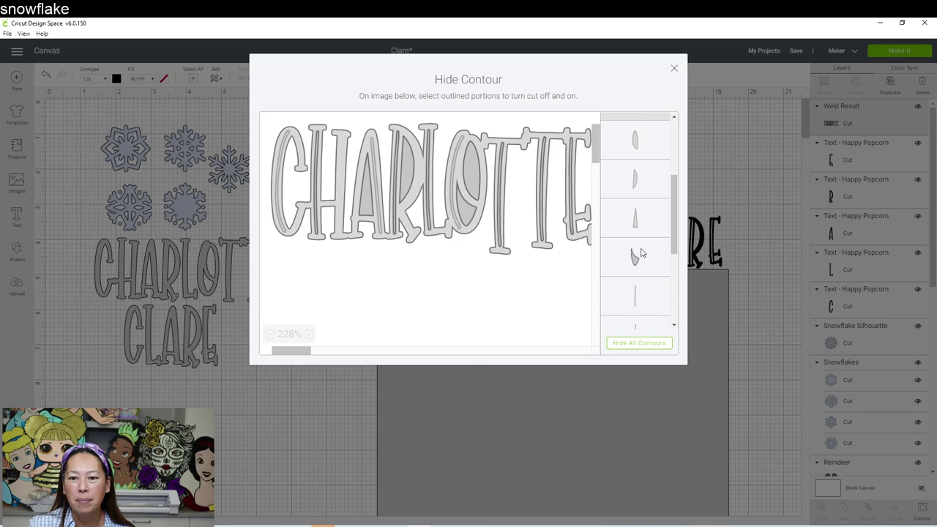
scroll(641, 253, "down", 1)
left_click(639, 217)
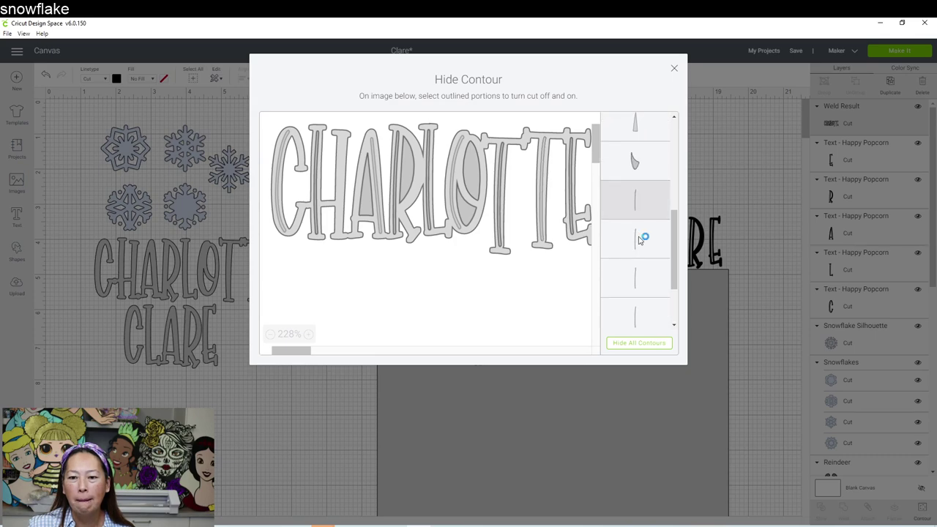
left_click(639, 240)
left_click(644, 279)
left_click(643, 316)
scroll(641, 260, "down", 2)
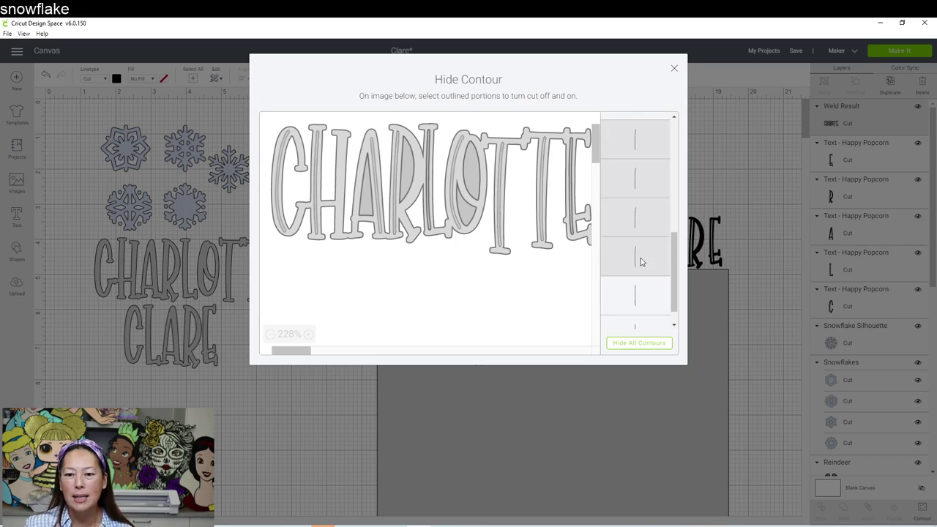
left_click(649, 276)
left_click(647, 308)
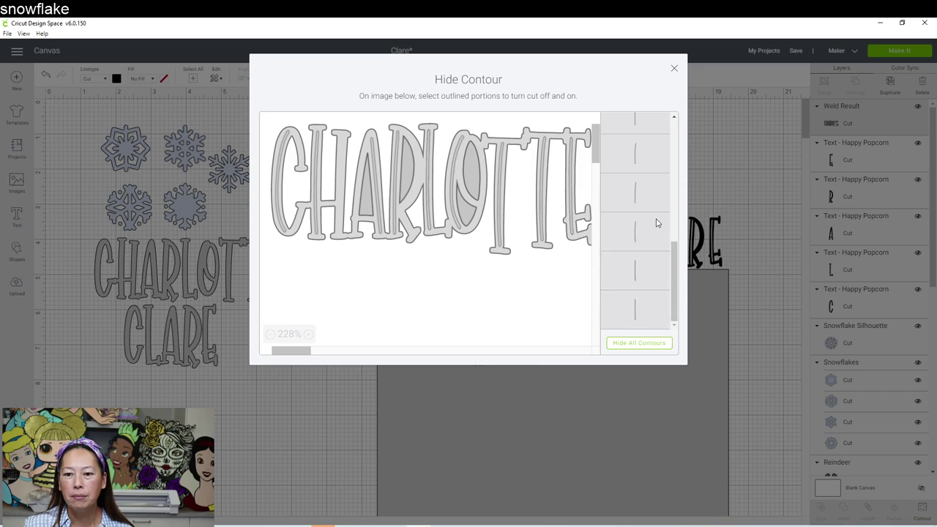
left_click(674, 69)
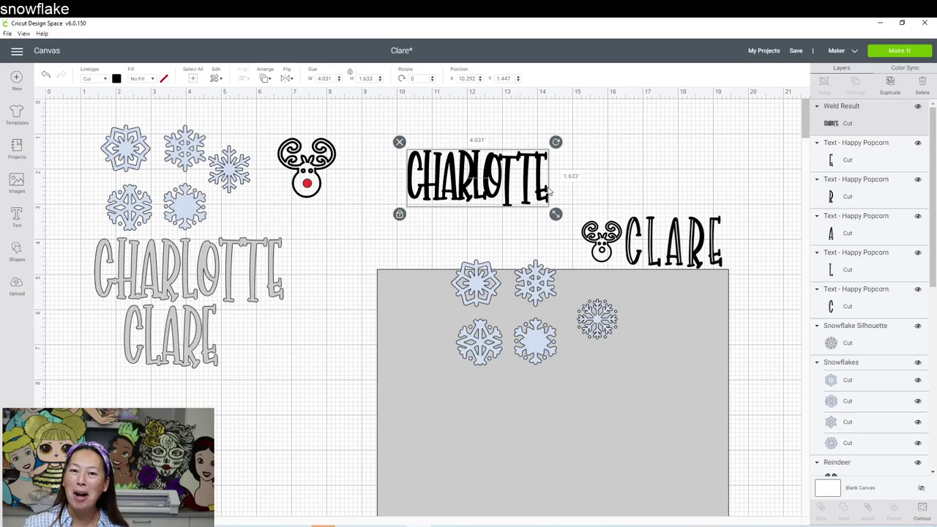
Place CHARLOTTE on the grey card and move the snowflake group lower
left_click_drag(509, 187, 485, 314)
left_click_drag(561, 275, 548, 325)
left_click(602, 251)
left_click_drag(474, 352, 469, 490)
left_click(618, 200)
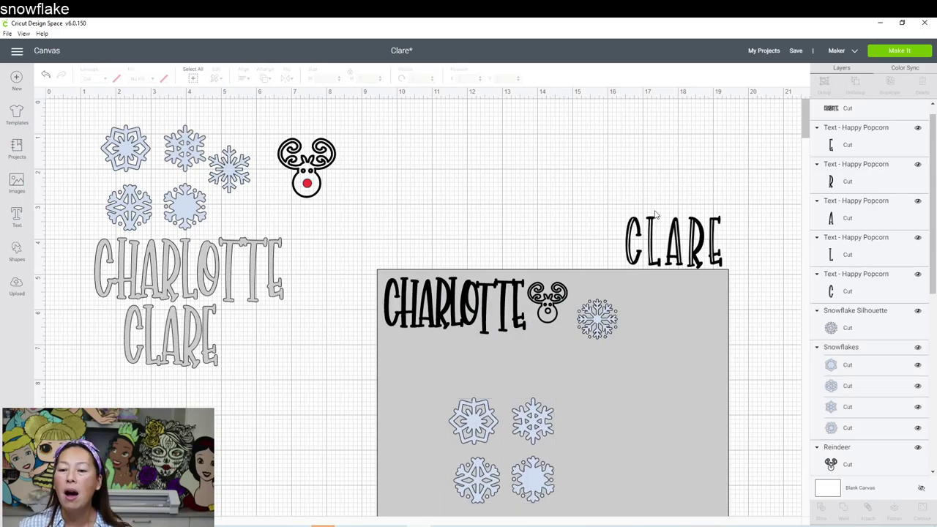
Close up CLARE by sliding the C and E inward, then select all five letters
left_click(640, 255)
left_click_drag(639, 255, 693, 249)
left_click(684, 253)
left_click(723, 199)
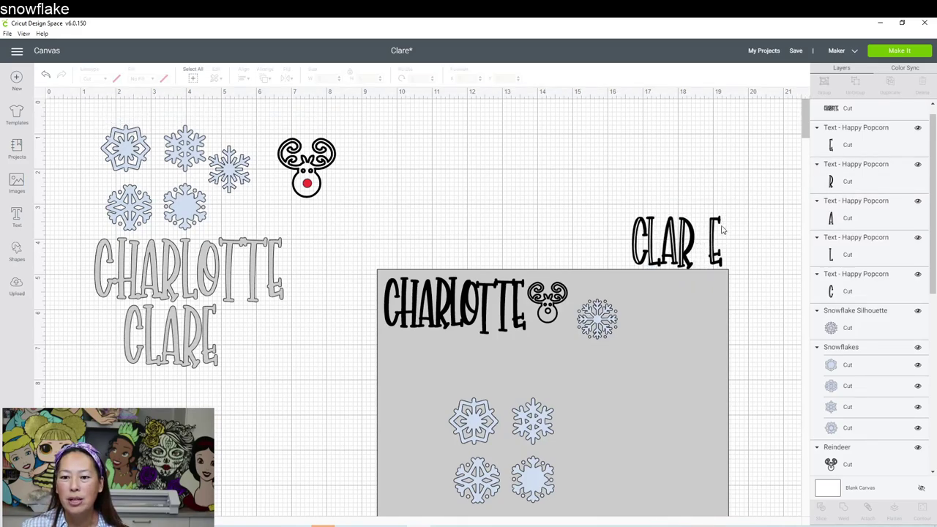
left_click(695, 246)
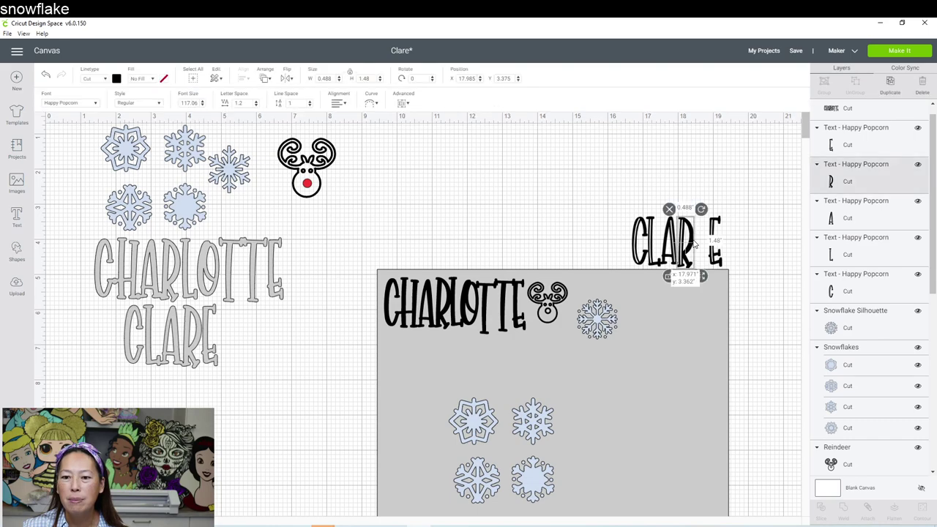
left_click(717, 227)
left_click_drag(716, 228, 698, 229)
left_click(659, 199)
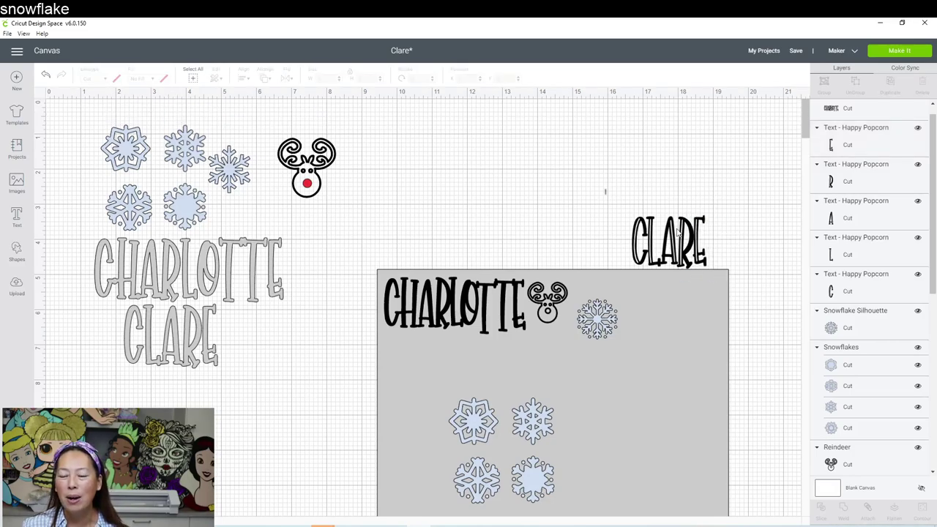
left_click_drag(605, 189, 733, 252)
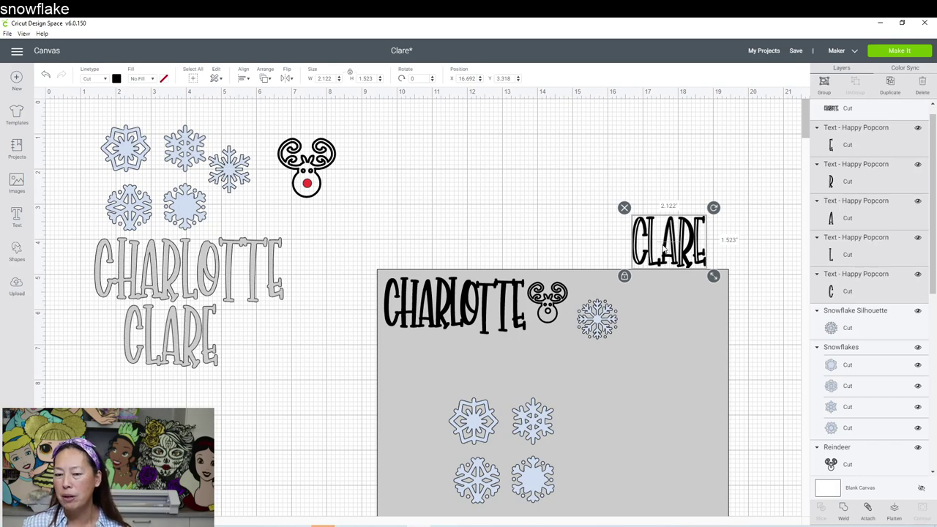
Weld CLARE into one shape and hide the inner outlines of C, A, R, L and E
left_click(843, 507)
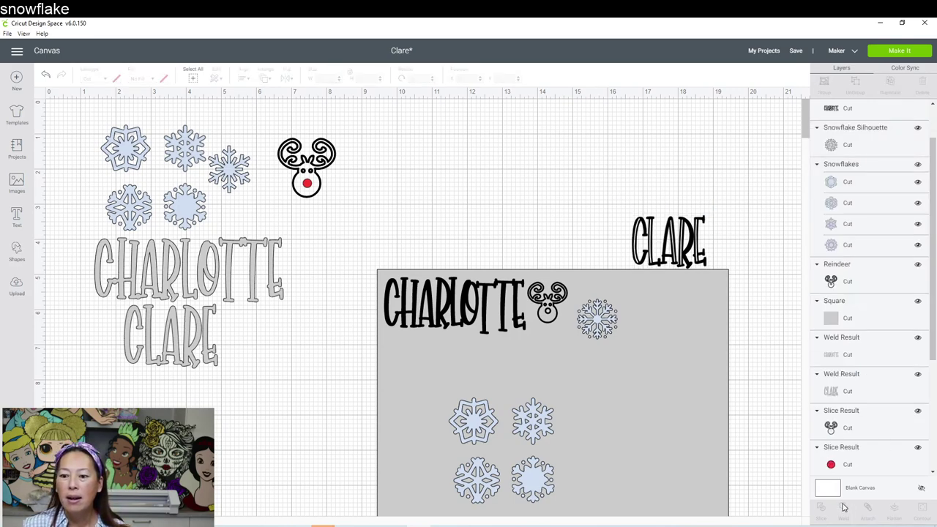
left_click(693, 249)
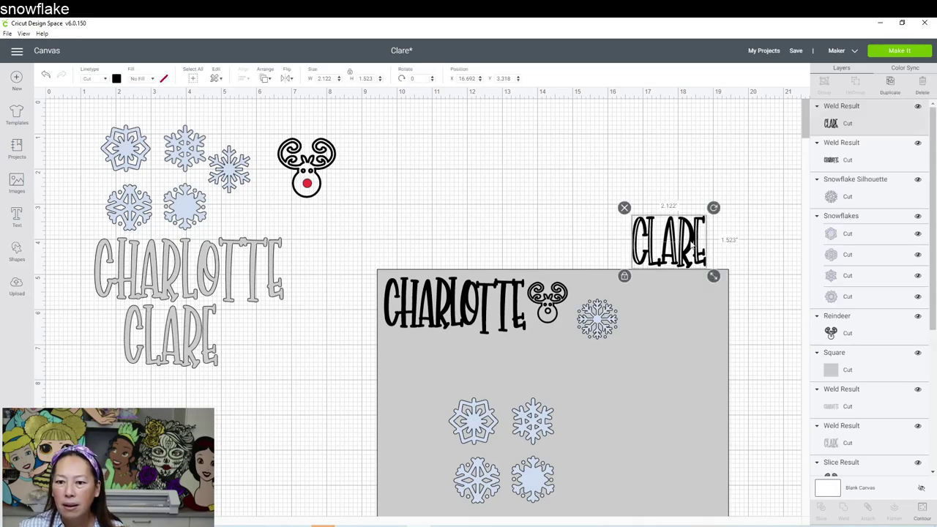
left_click(923, 512)
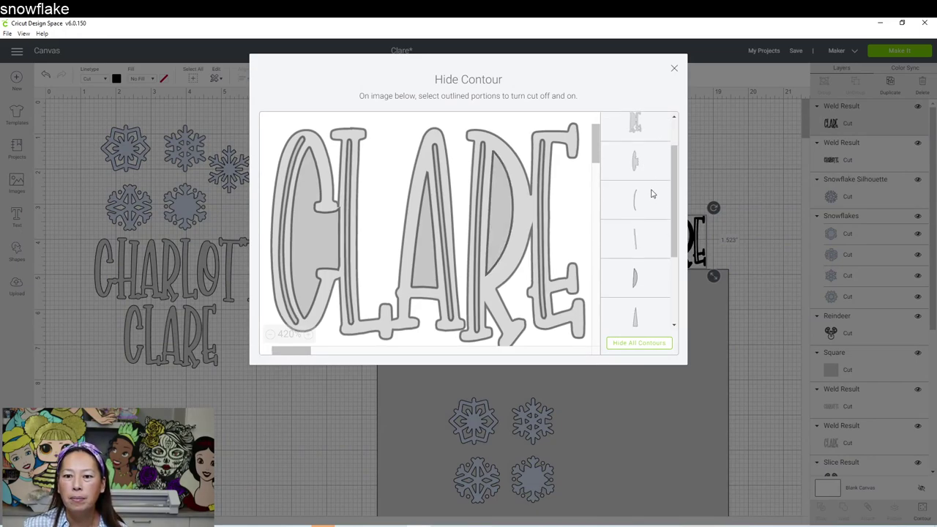
left_click(648, 199)
left_click(646, 240)
scroll(645, 241, "down", 2)
scroll(646, 240, "down", 1)
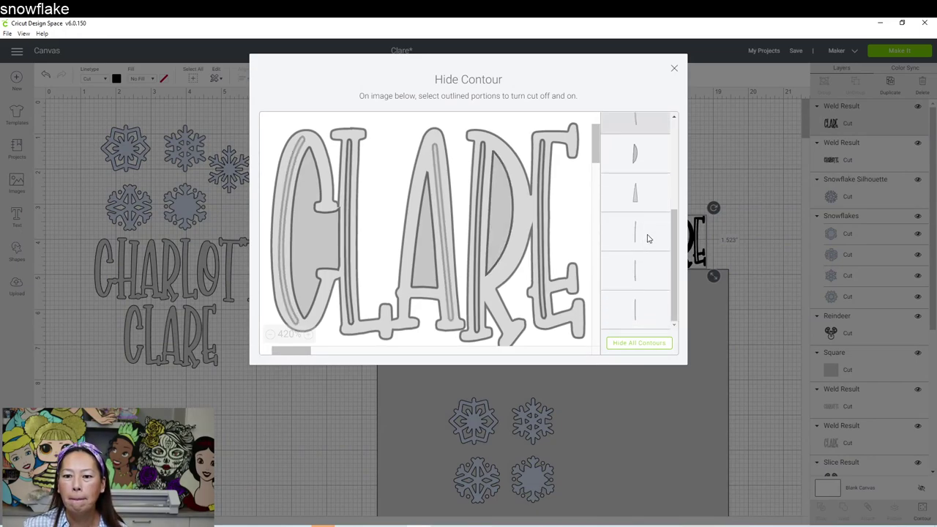
left_click(646, 241)
left_click(649, 286)
left_click(649, 310)
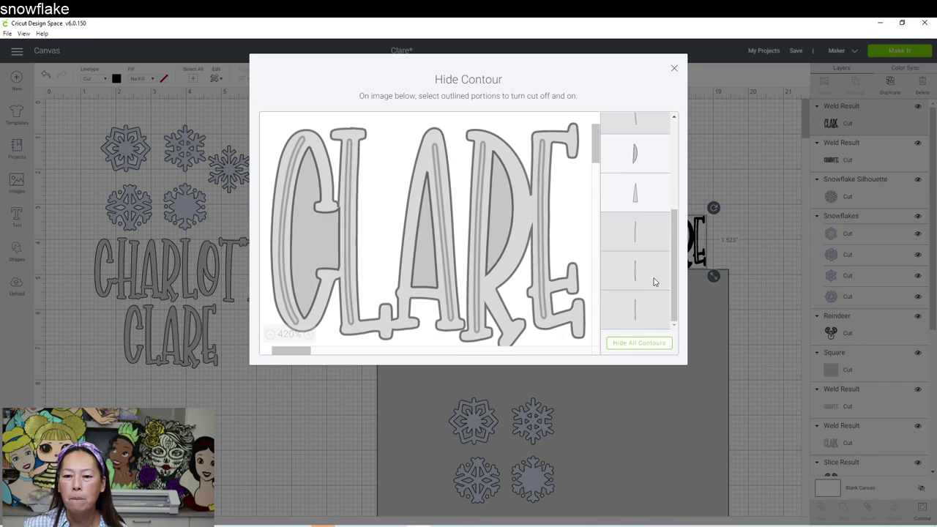
left_click(674, 70)
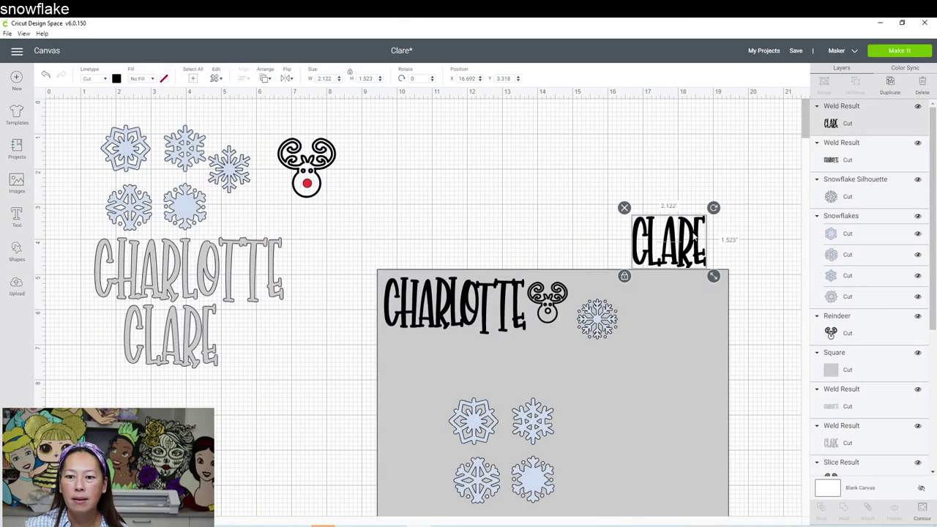
Move CLARE and the small snowflake down onto the grey card
left_click_drag(694, 237, 688, 293)
left_click(558, 300)
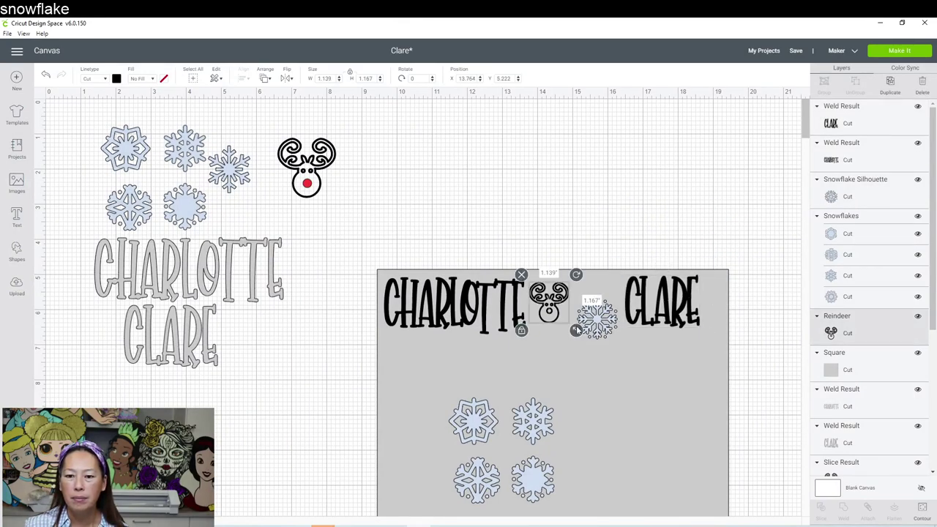
left_click_drag(599, 322, 609, 429)
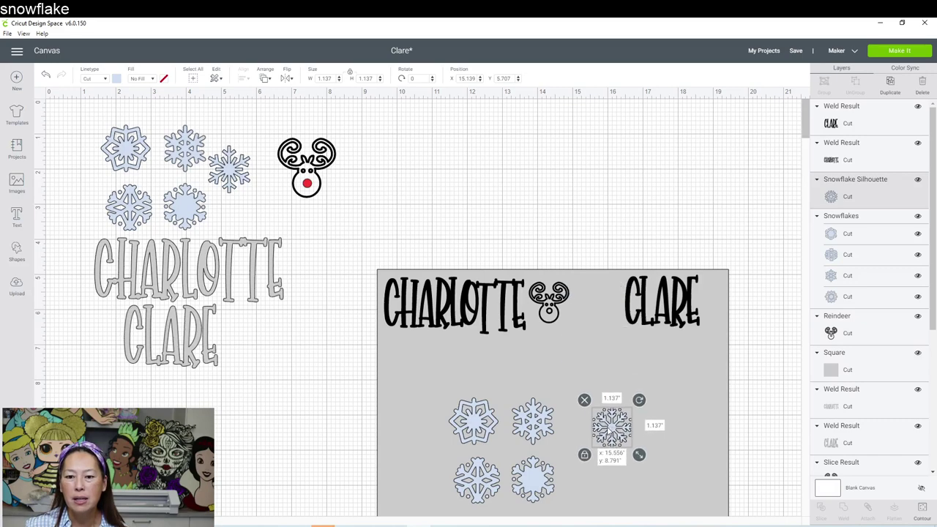
Enlarge the reindeer to about 1.6 inches, center the names around it, then lift it above the card
left_click(551, 303)
left_click_drag(575, 328, 592, 346)
left_click_drag(568, 313, 581, 308)
left_click_drag(501, 308, 511, 307)
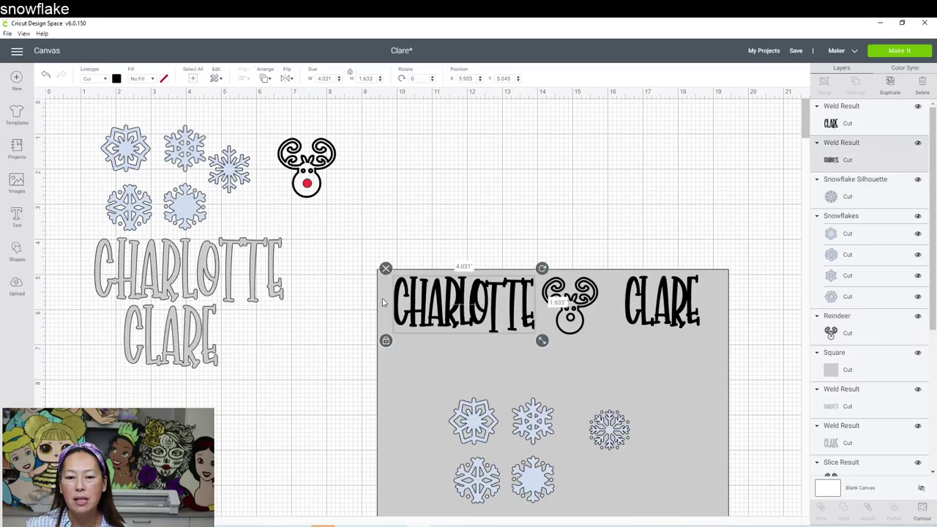
left_click_drag(692, 311, 679, 312)
left_click_drag(569, 304, 580, 304)
left_click_drag(502, 306, 512, 306)
left_click(641, 227)
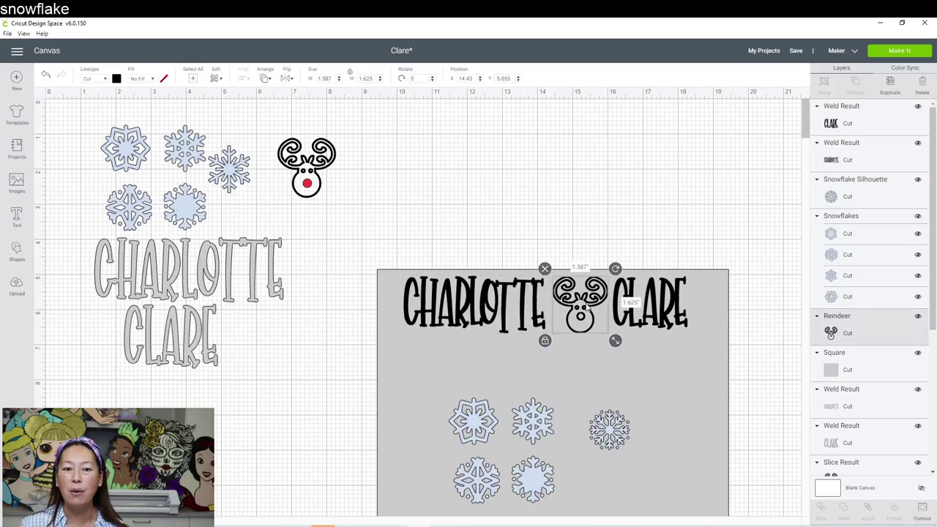
left_click_drag(587, 307, 603, 187)
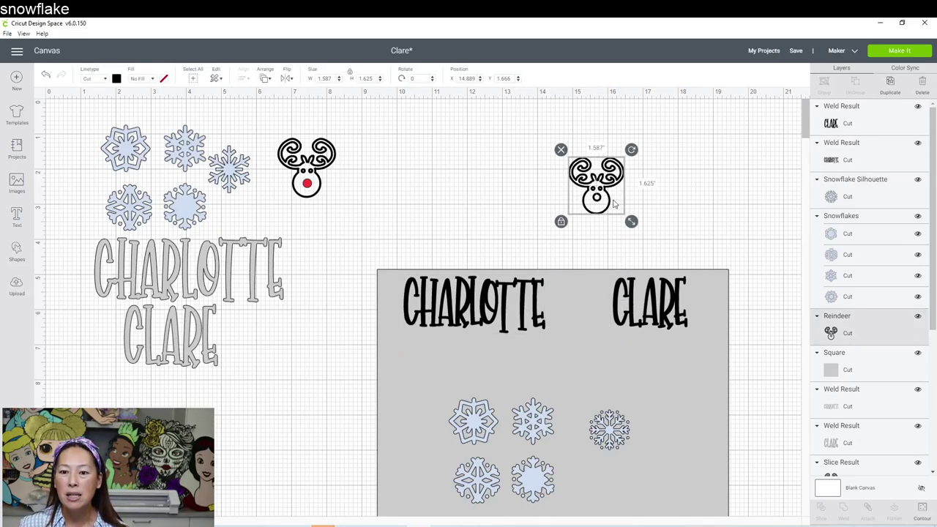
left_click(14, 250)
Add a circle, shrink it onto the reindeer's nose, and slice it out of the reindeer
left_click(90, 189)
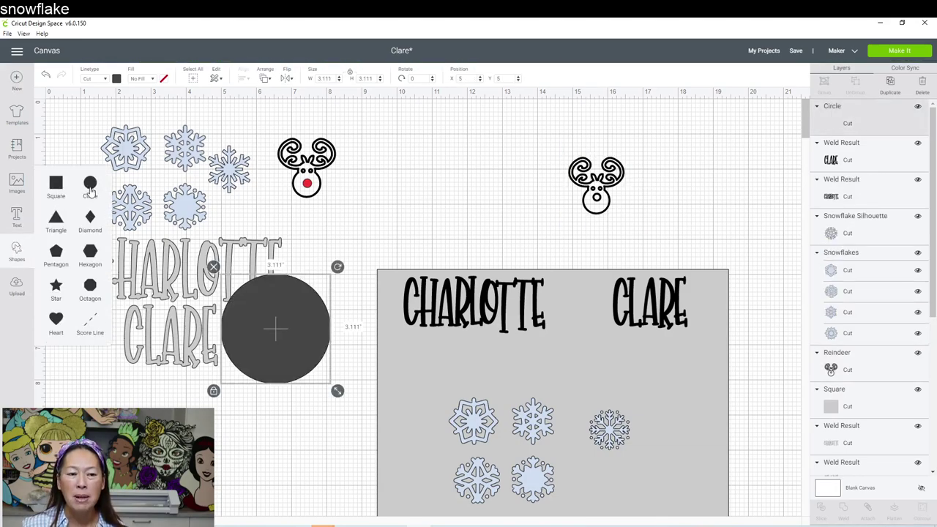
left_click_drag(235, 318, 498, 181)
left_click_drag(600, 253, 594, 202)
left_click(665, 236)
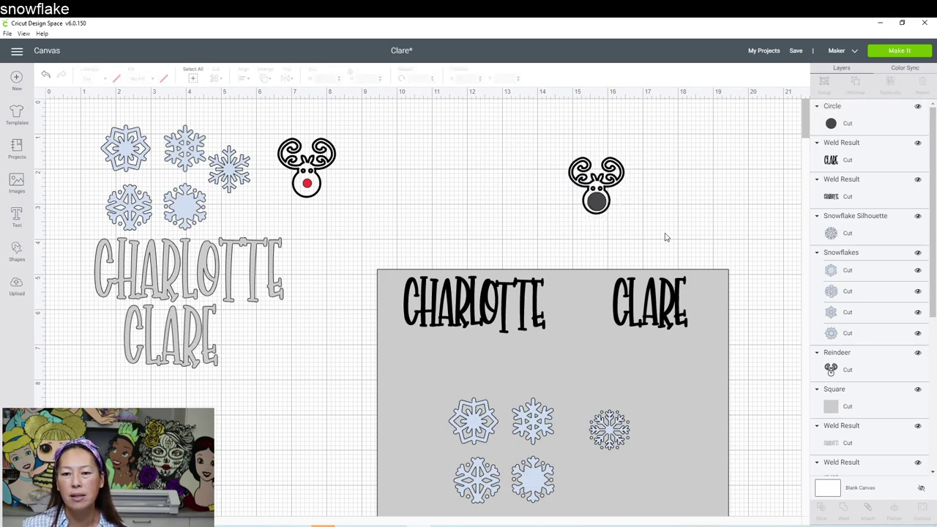
left_click_drag(663, 239, 530, 144)
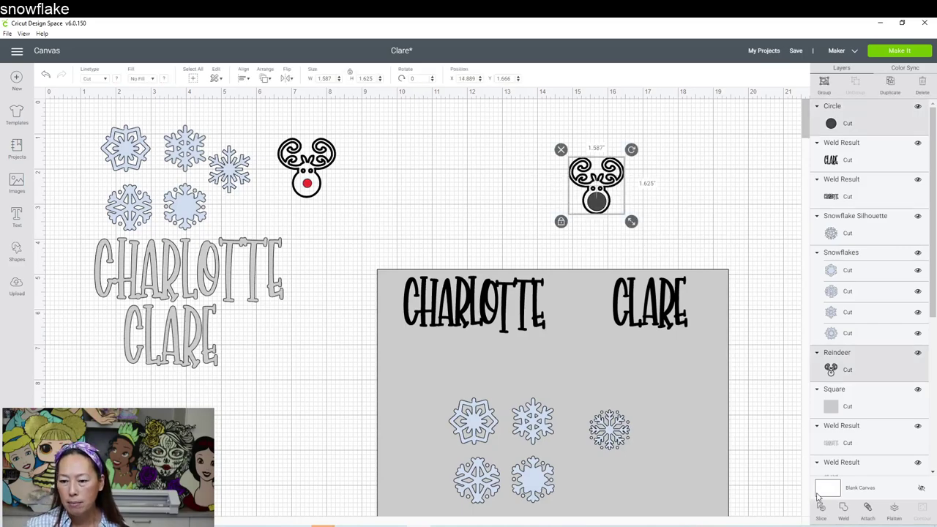
left_click(745, 410)
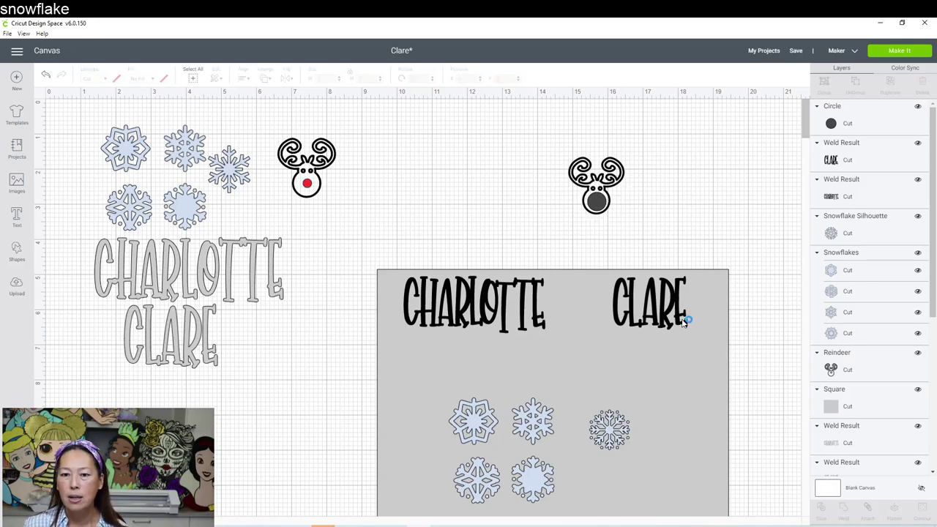
Delete the leftover nose circle pieces and move the sliced reindeer further right
left_click(597, 202)
key("Delete")
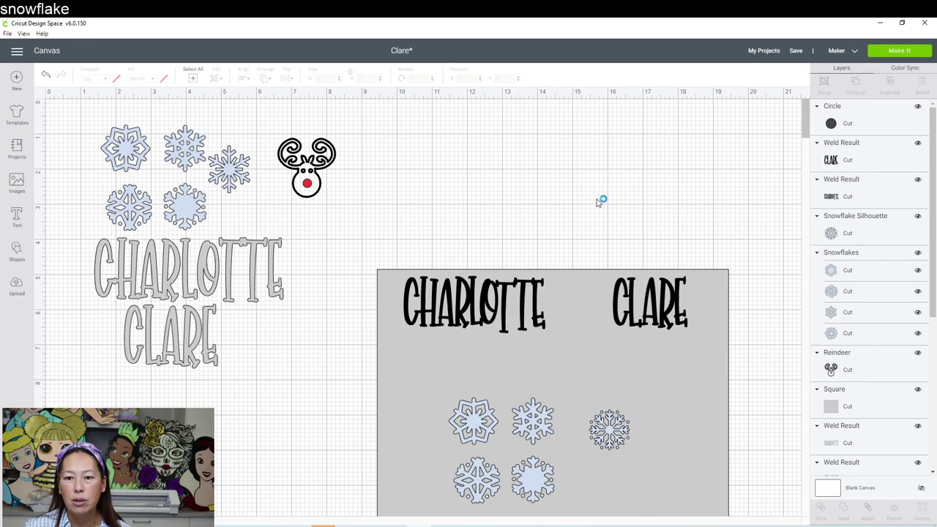
left_click_drag(597, 202, 735, 205)
key("Delete")
left_click_drag(597, 198, 714, 219)
left_click(701, 210)
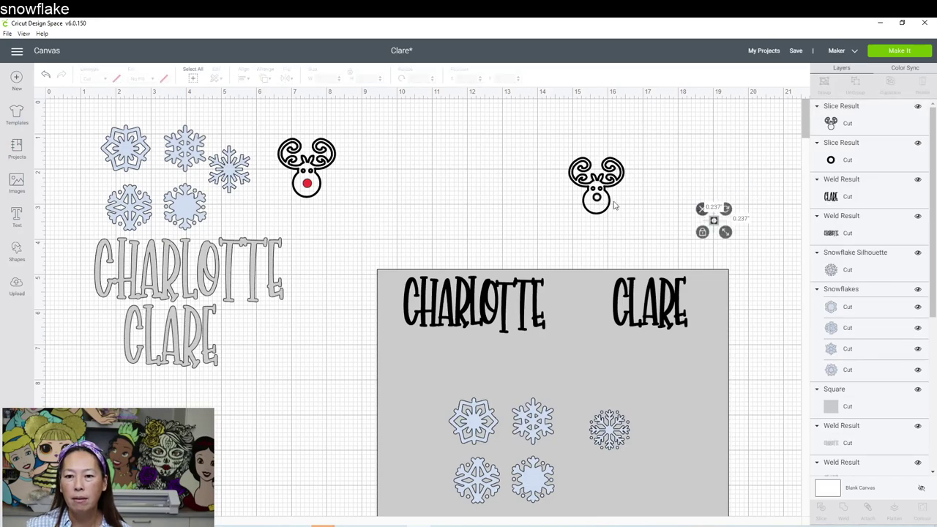
left_click(597, 199)
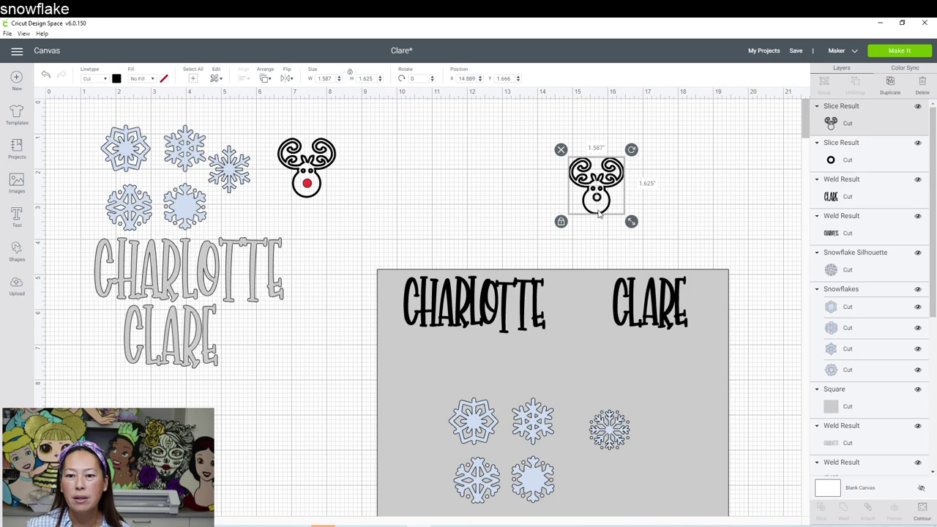
left_click_drag(597, 199, 656, 196)
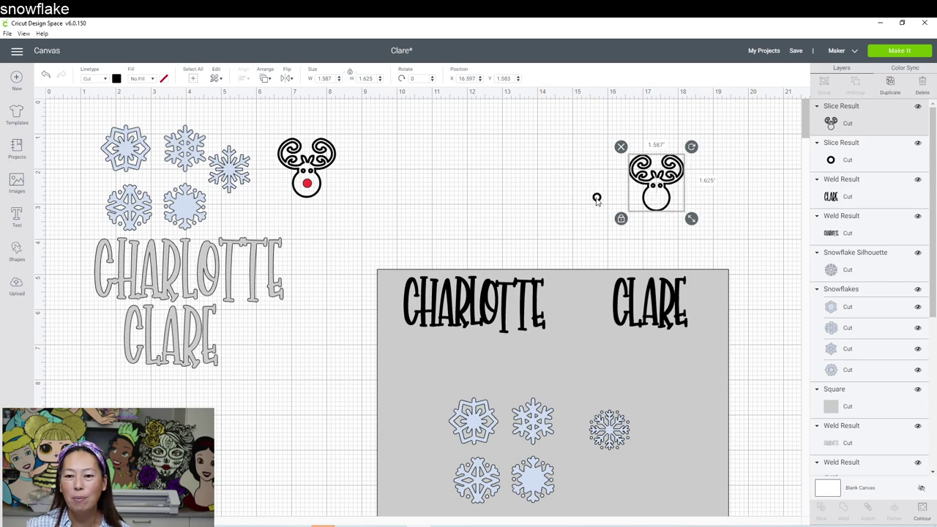
Hide the circle's inner contours, colour it red, and set it on the reindeer's nose
left_click(596, 199)
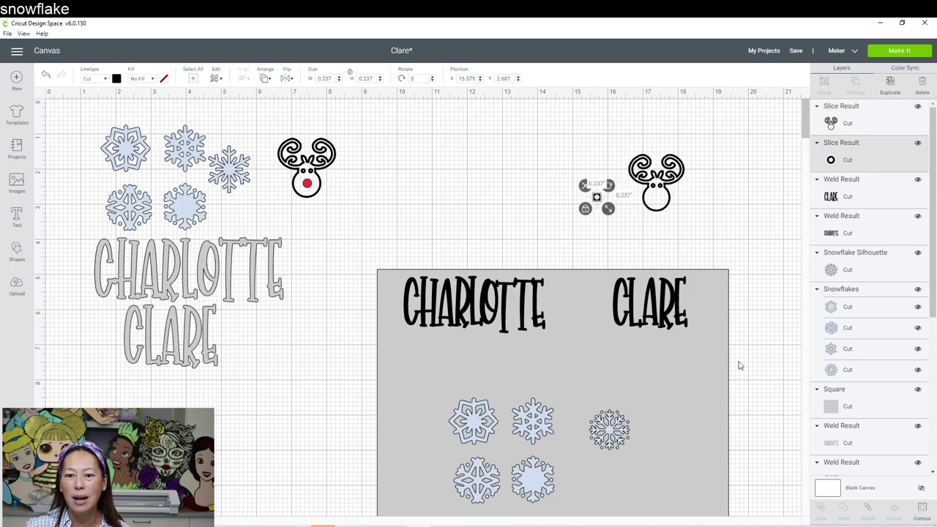
left_click(923, 514)
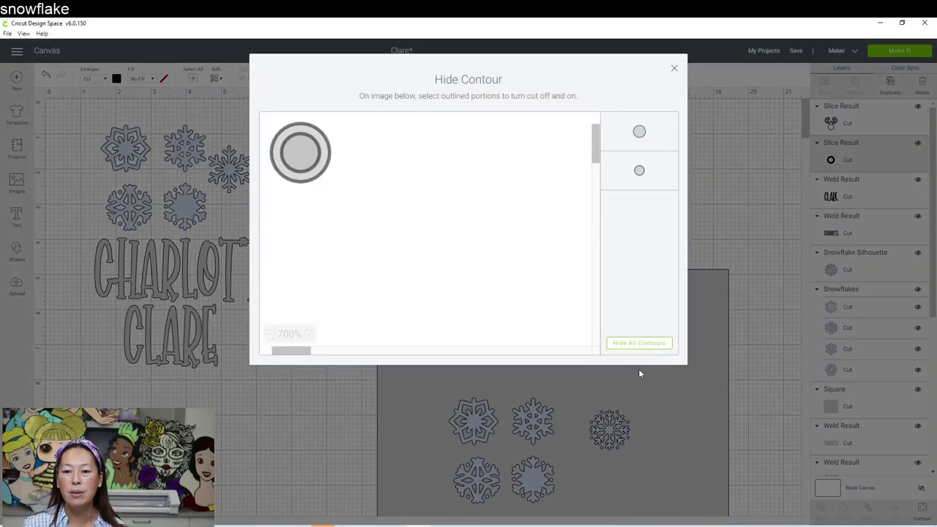
left_click(639, 342)
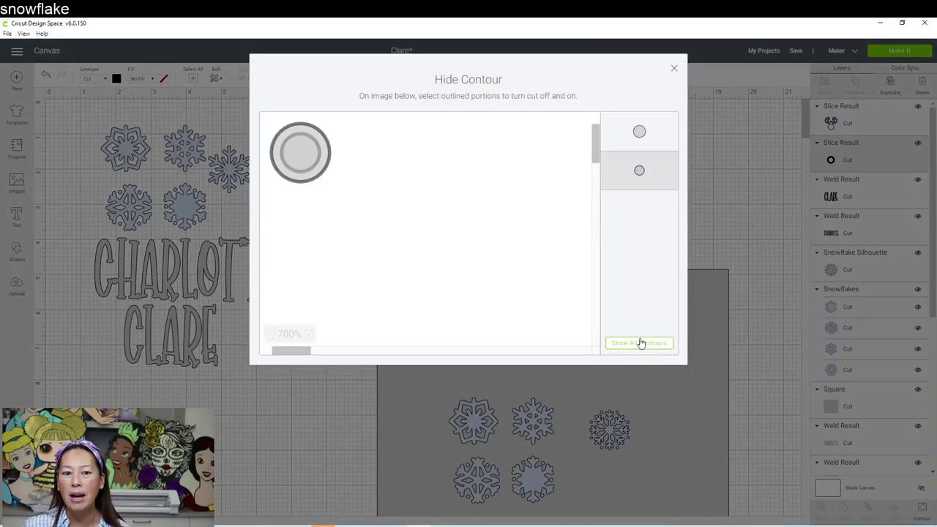
left_click(673, 68)
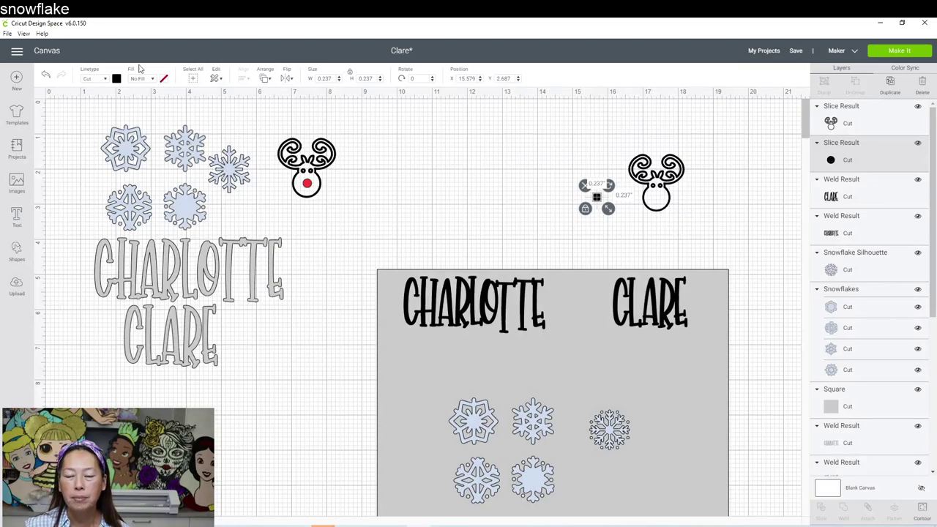
left_click(116, 79)
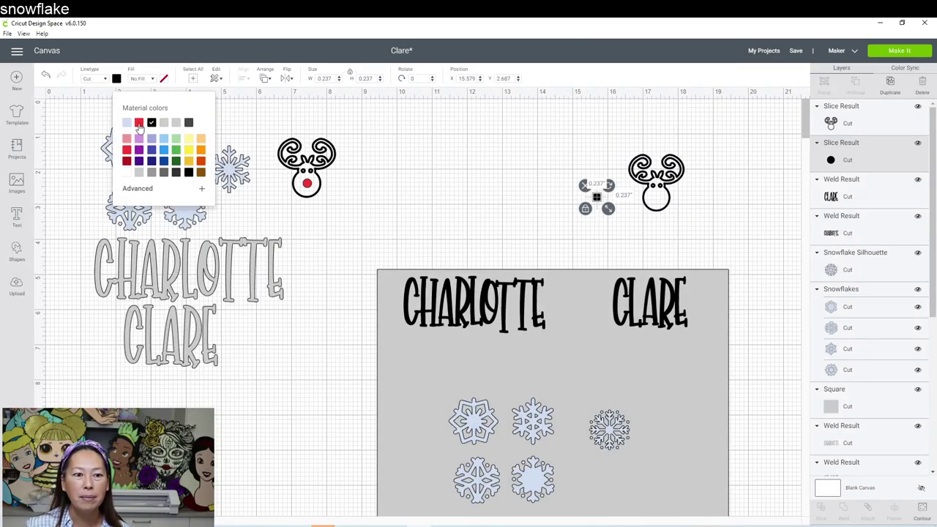
left_click(139, 122)
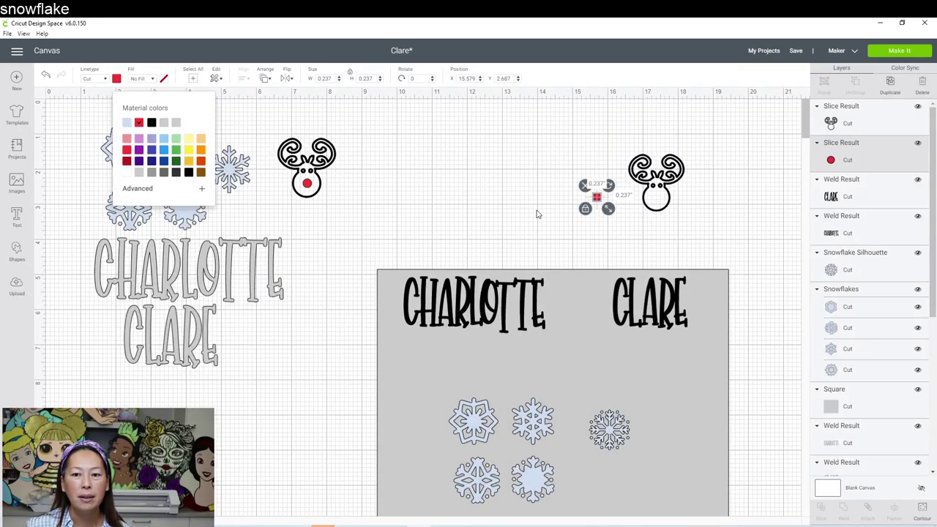
left_click_drag(597, 198, 657, 198)
left_click(590, 206)
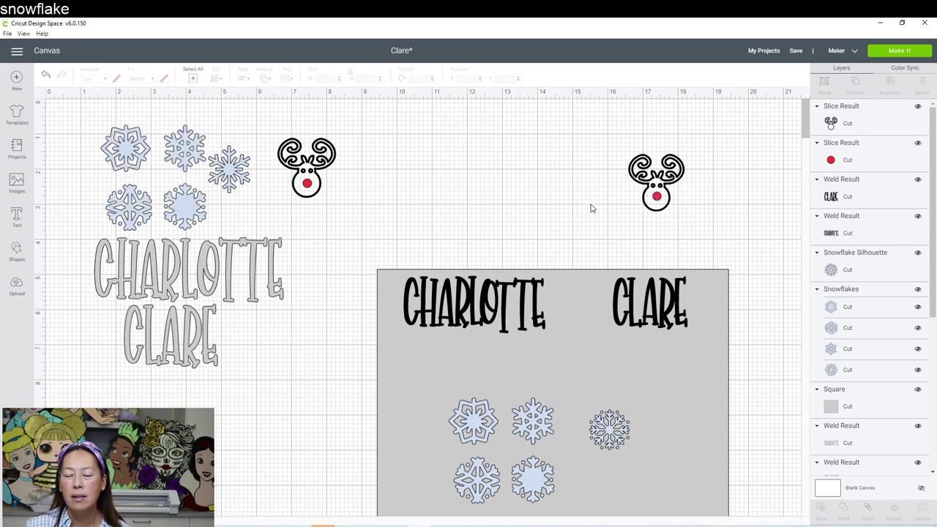
Move the reindeer and its nose between CHARLOTTE and CLARE, and shift the snowflakes slightly
left_click_drag(598, 159, 699, 218)
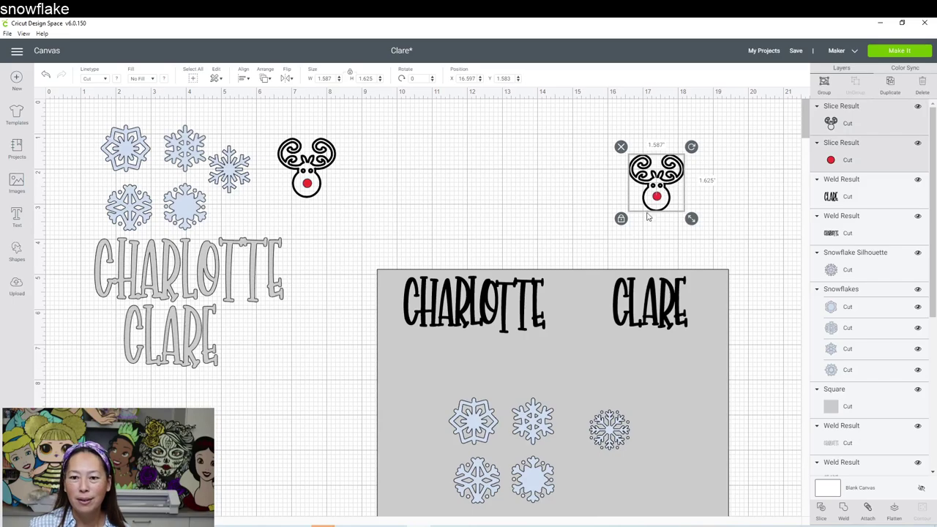
left_click_drag(644, 192, 568, 302)
scroll(591, 310, "down", 1)
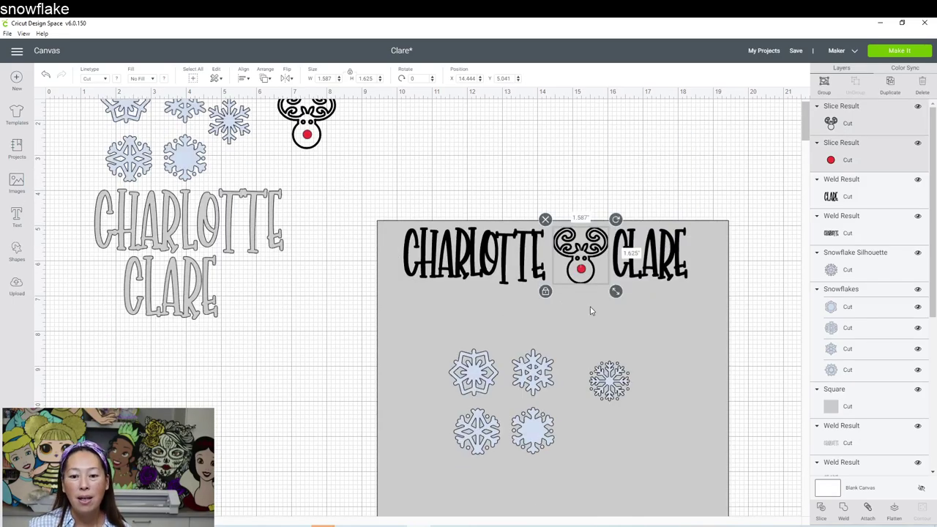
scroll(591, 310, "down", 1)
mouse_move(528, 324)
left_mouse_down()
mouse_move(575, 300)
mouse_move(540, 326)
left_mouse_up()
left_click(165, 286)
scroll(167, 285, "up", 2)
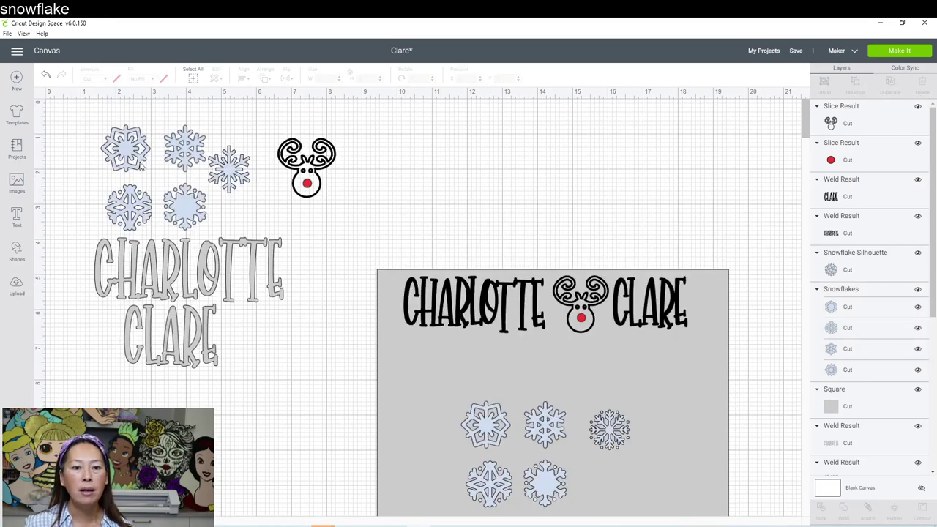
Delete the leftover left-side copies and the grey square backdrop
left_click_drag(80, 123, 314, 378)
key("Delete")
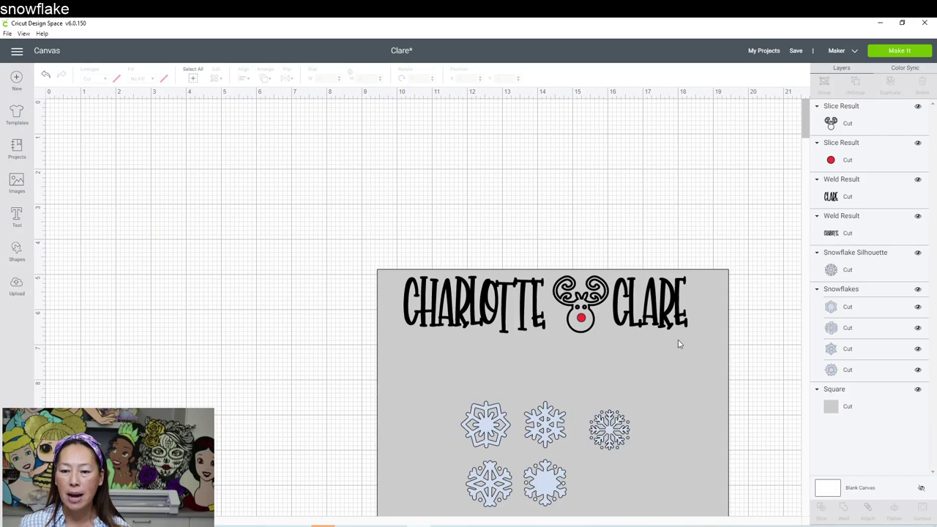
scroll(676, 343, "down", 2)
left_click(695, 427)
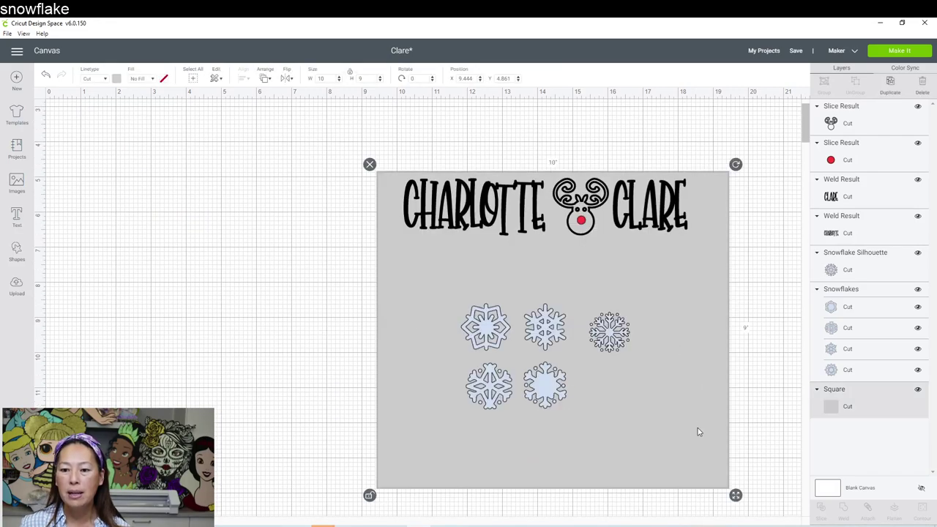
left_click_drag(696, 432, 477, 429)
key("Delete")
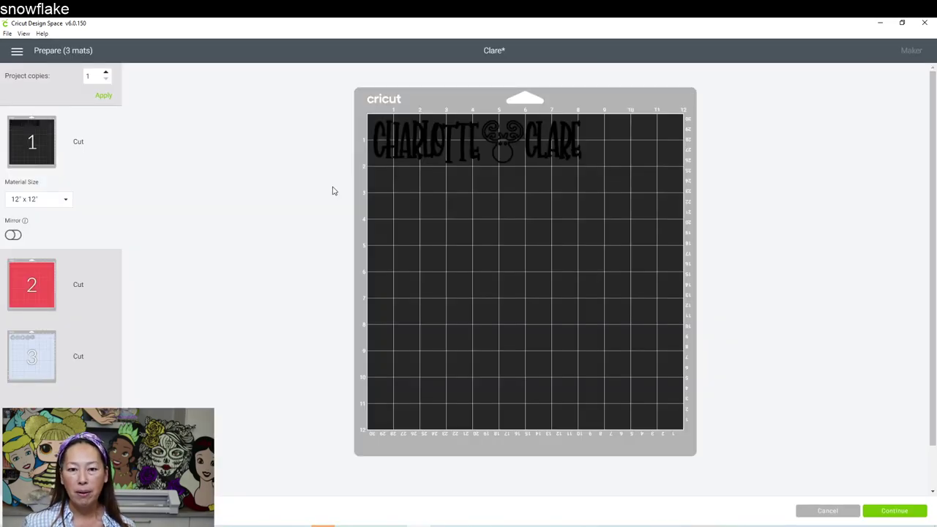
Set the project copies to 2 on the mat screen
double_click(88, 75)
type("2")
left_click(104, 95)
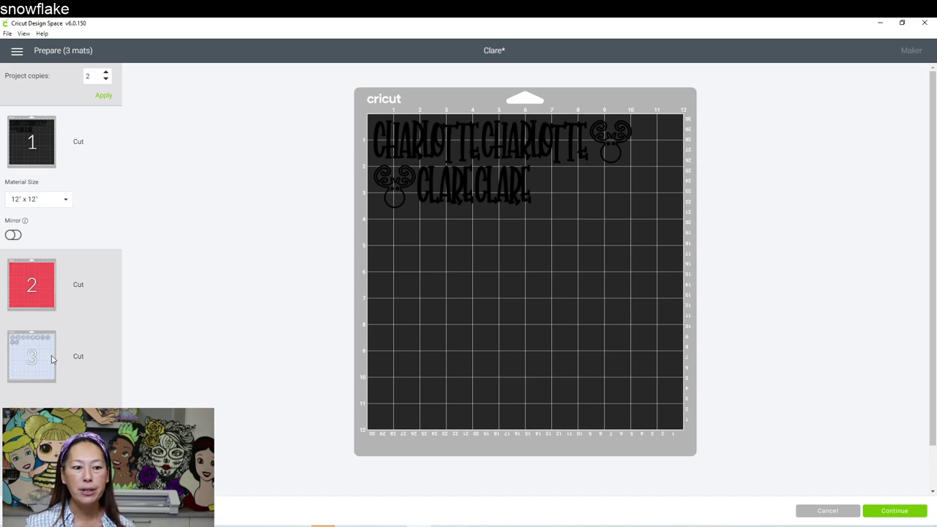
Rearrange the snowflakes on the light blue mat into two tight rows along the top
left_click(32, 357)
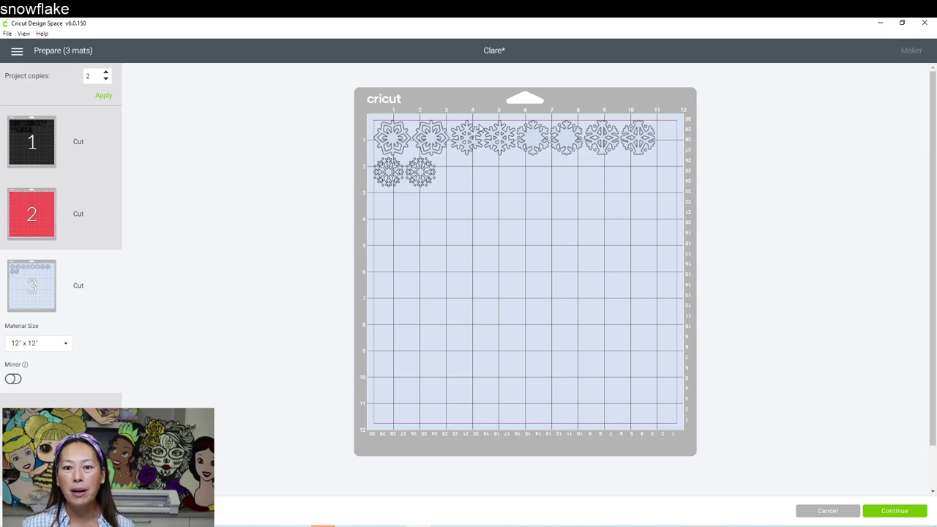
left_click_drag(438, 146, 677, 214)
left_click_drag(430, 180, 627, 183)
left_click_drag(398, 141, 591, 179)
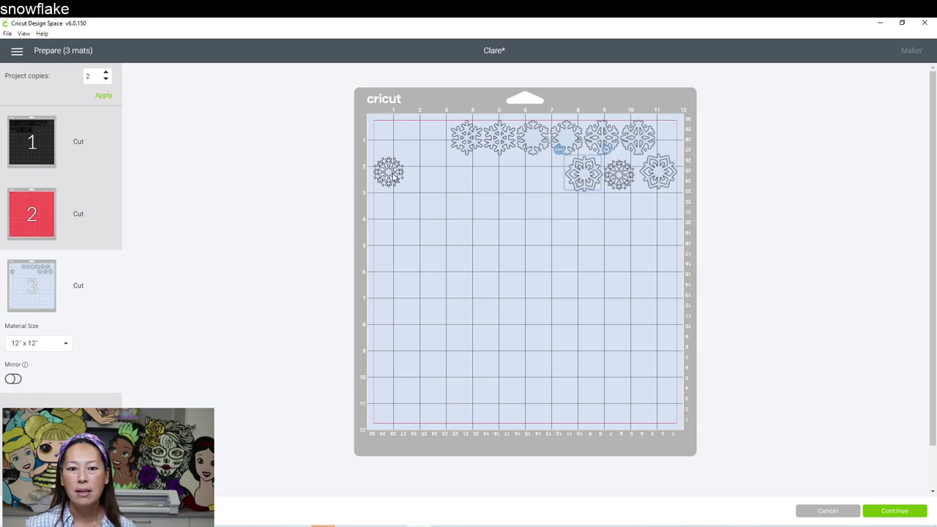
left_click_drag(394, 177, 547, 183)
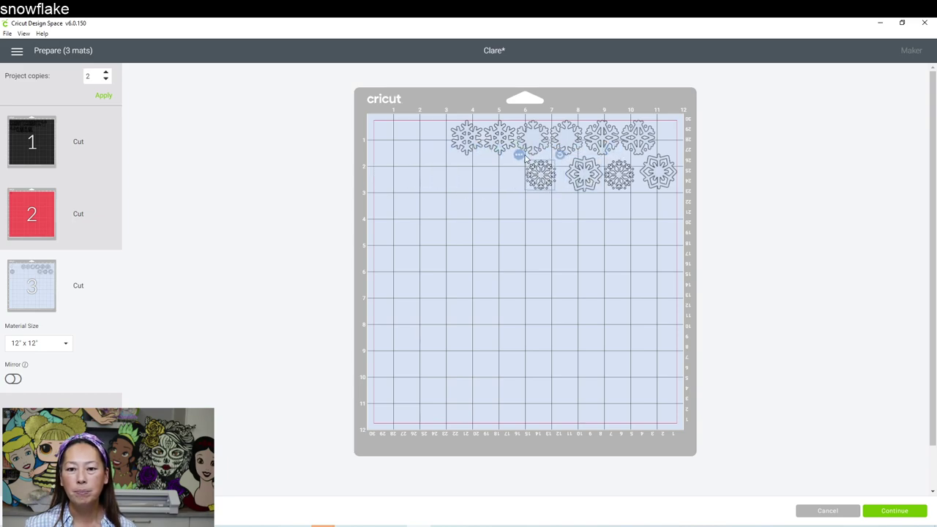
left_click_drag(492, 143, 498, 178)
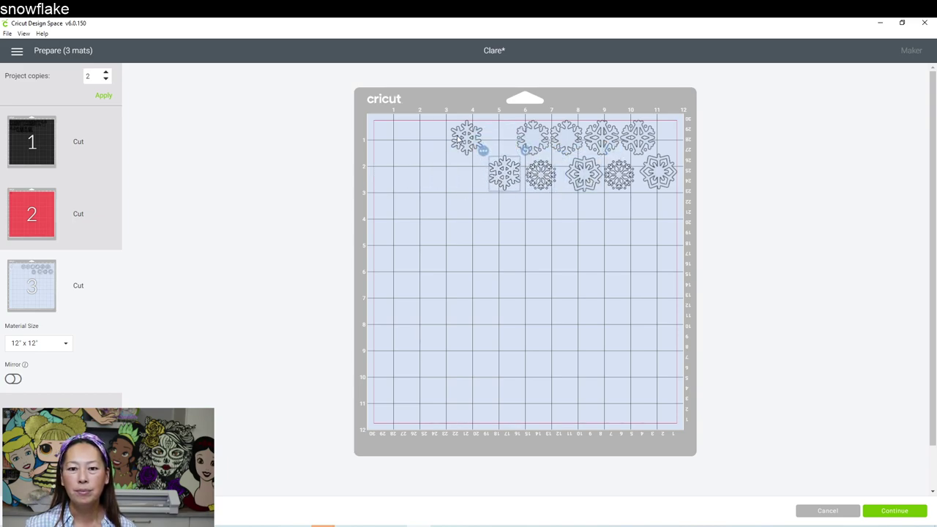
left_click_drag(466, 141, 471, 177)
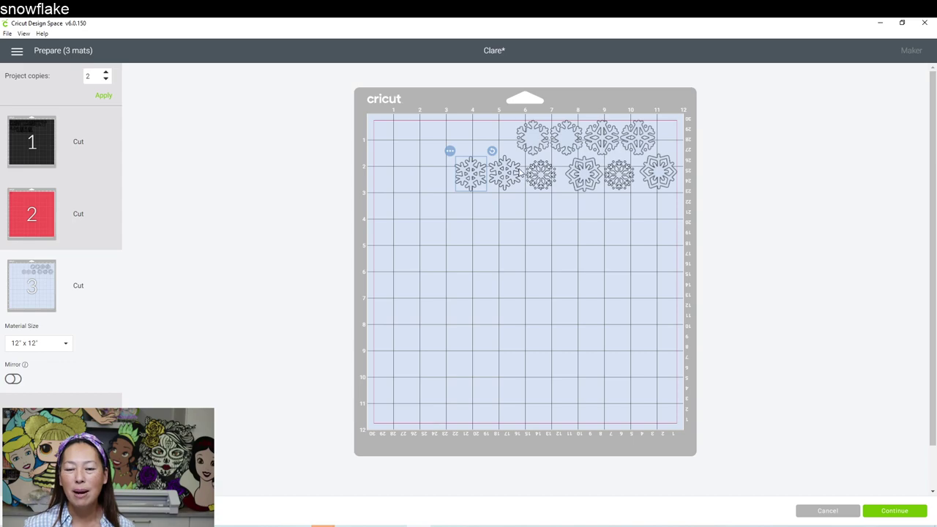
Hide one snowflake from the mat and reset project copies to 1
left_click(450, 151)
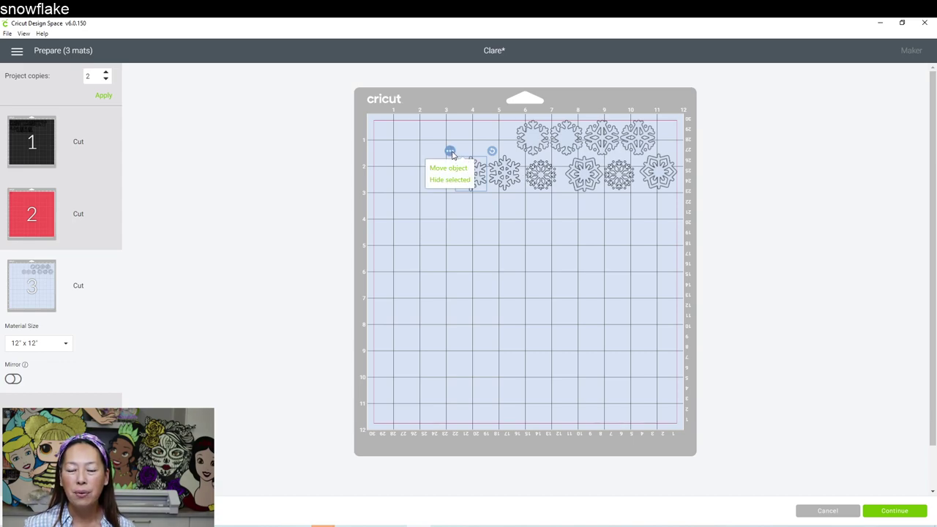
left_click(450, 181)
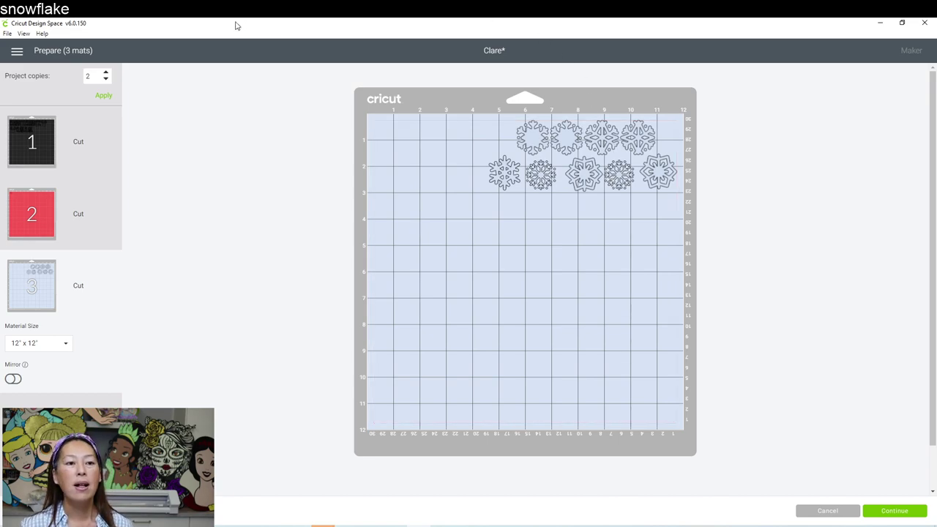
double_click(89, 76)
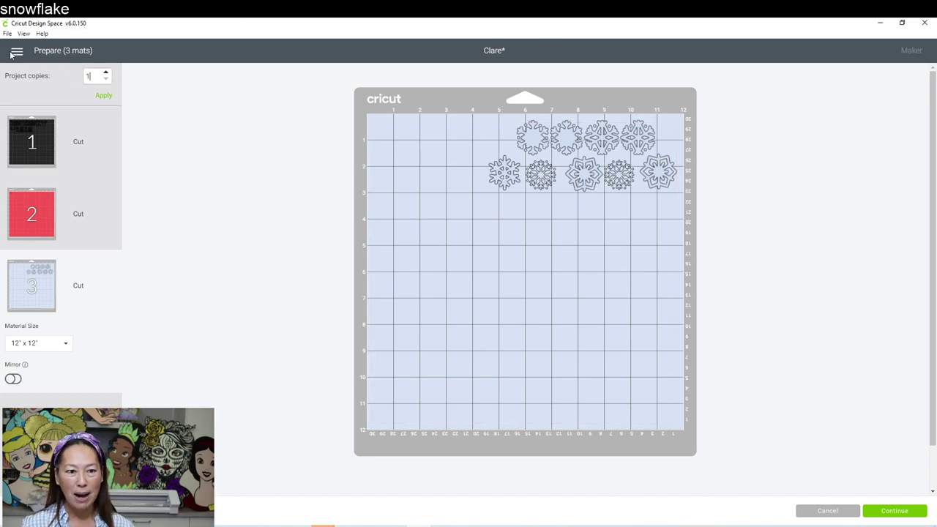
type("1")
left_click(96, 95)
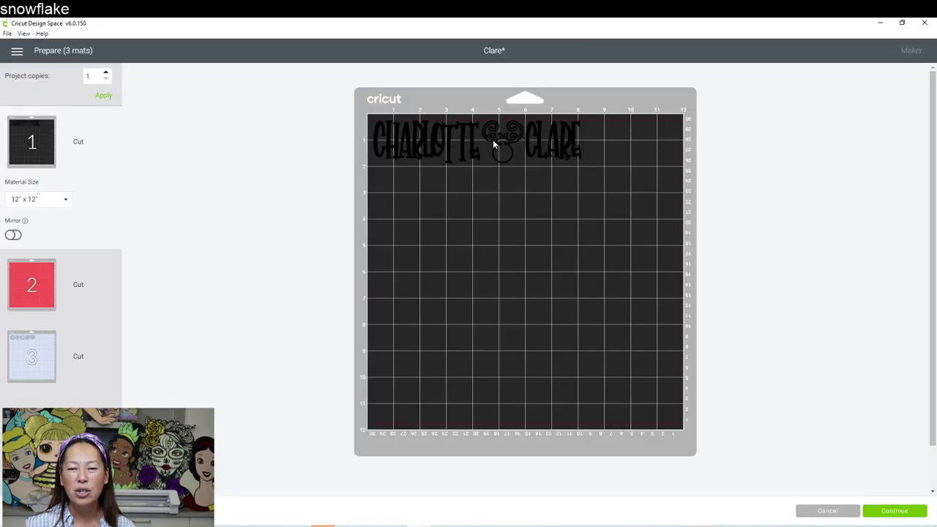
Nudge the reindeer on the black mat, then apply 15 project copies and preview the red noses mat
left_click_drag(503, 144, 487, 172)
left_click(28, 273)
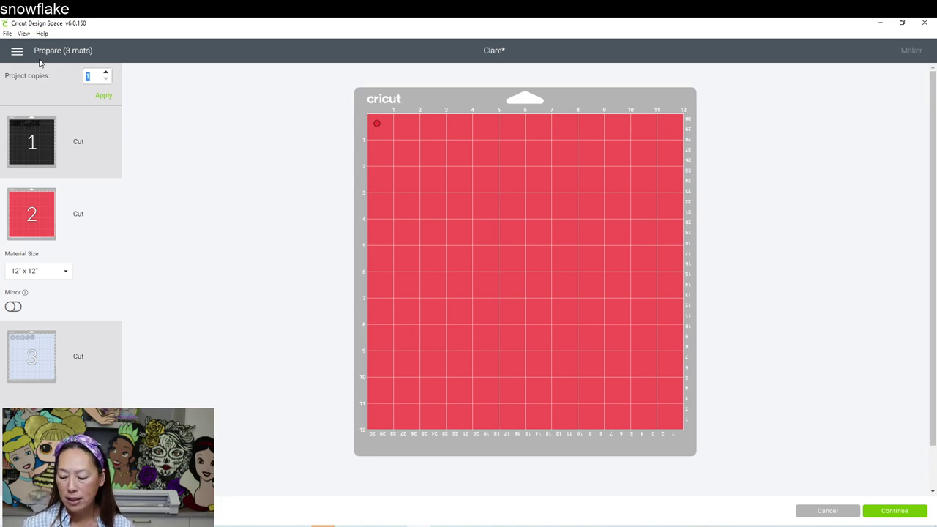
left_click(104, 94)
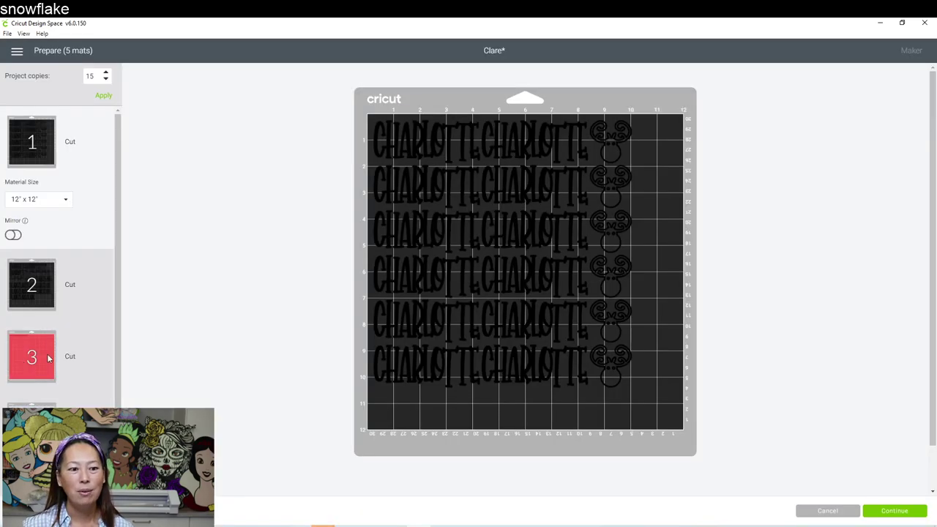
left_click(22, 364)
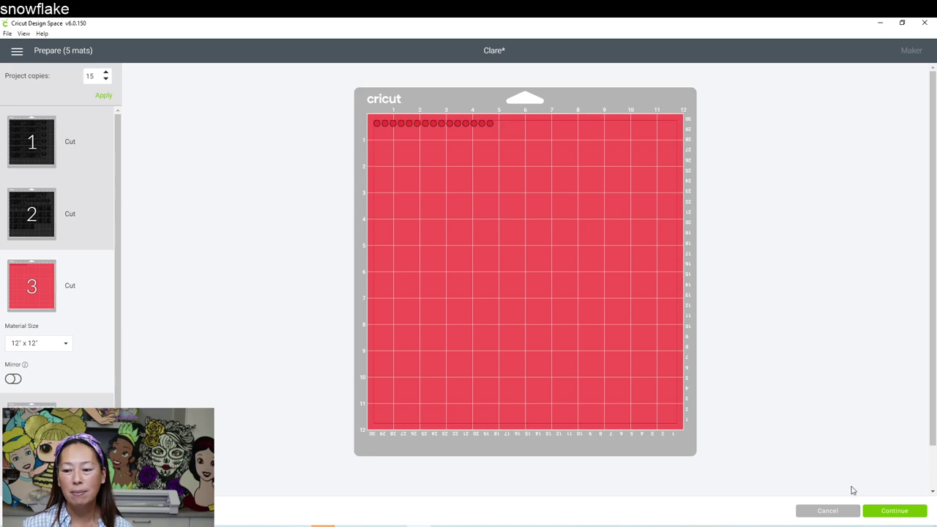
Cancel mat preparation and recolour the reindeer head brown, keeping its red nose
left_click(817, 511)
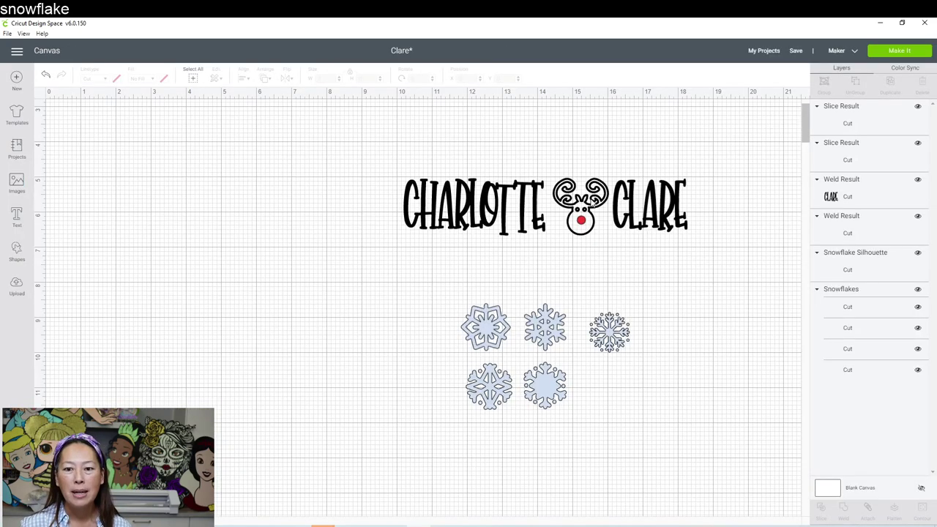
left_click(591, 202)
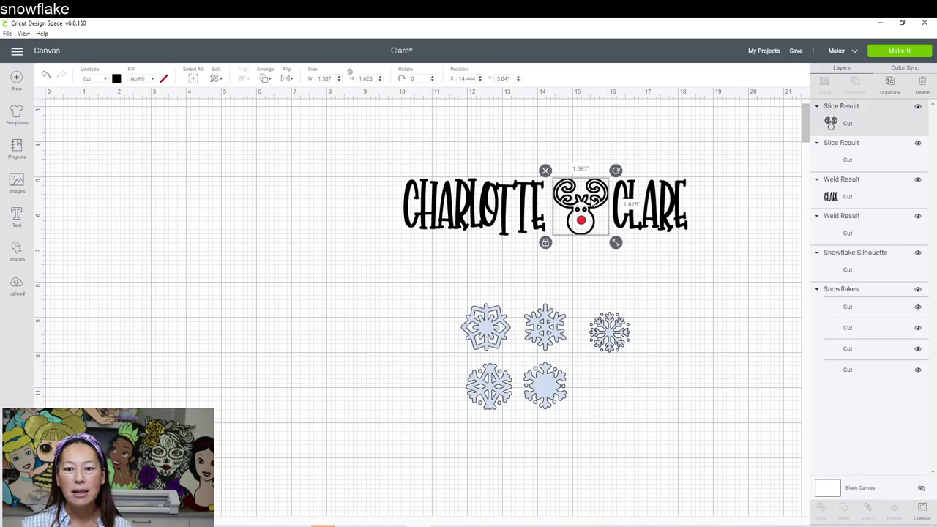
left_click(116, 78)
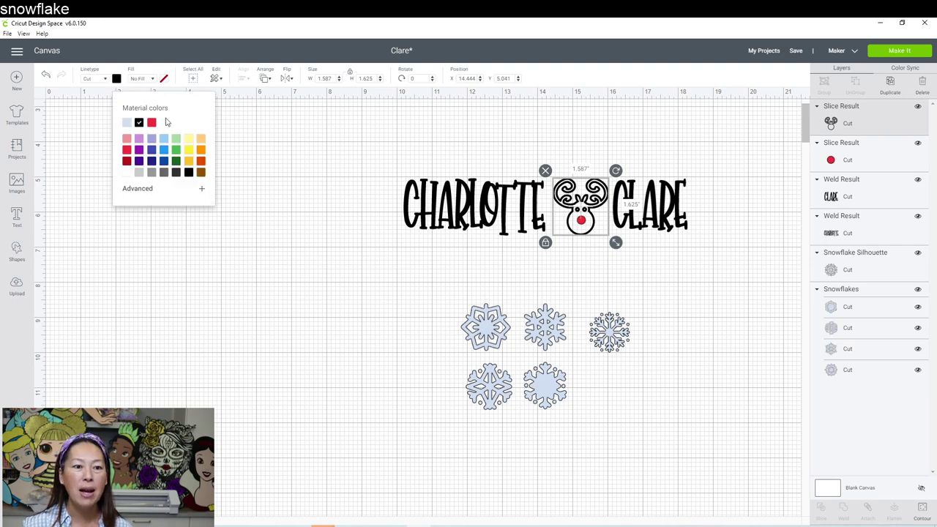
left_click(201, 173)
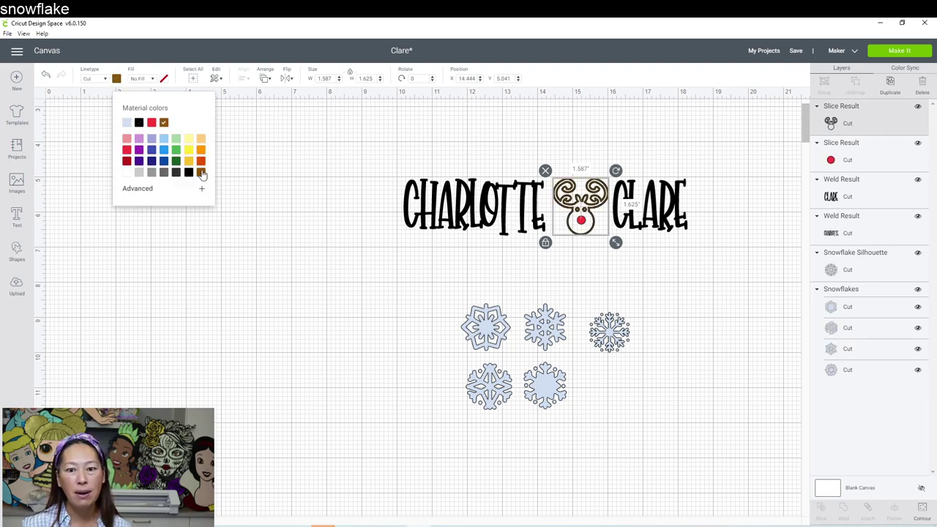
left_click(594, 274)
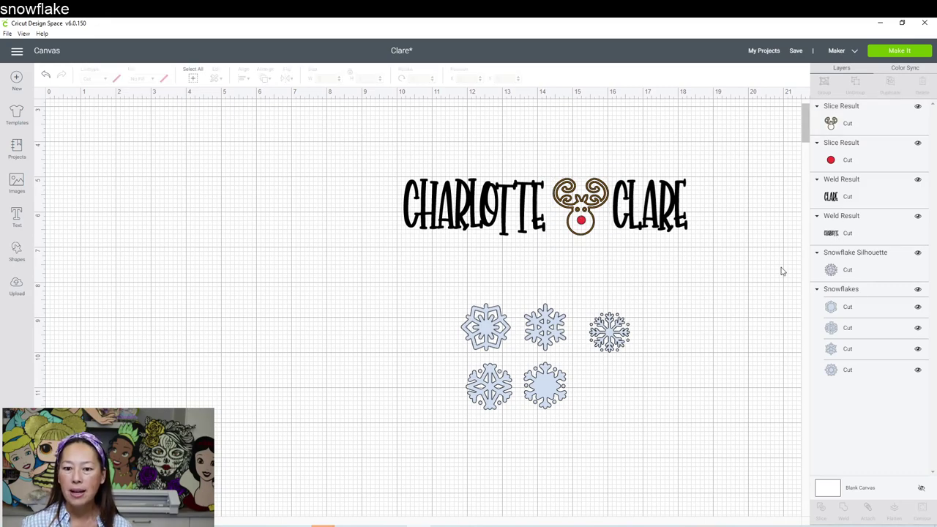